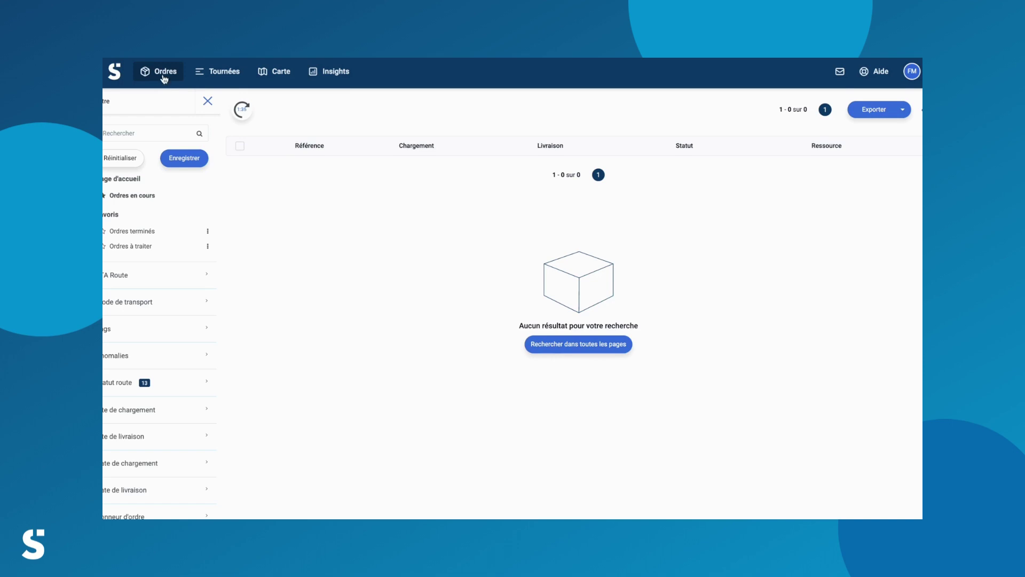
# Step: Examine the orders and insights sections, the help and account options, and the available order filters
pyautogui.moveTo(166, 79)
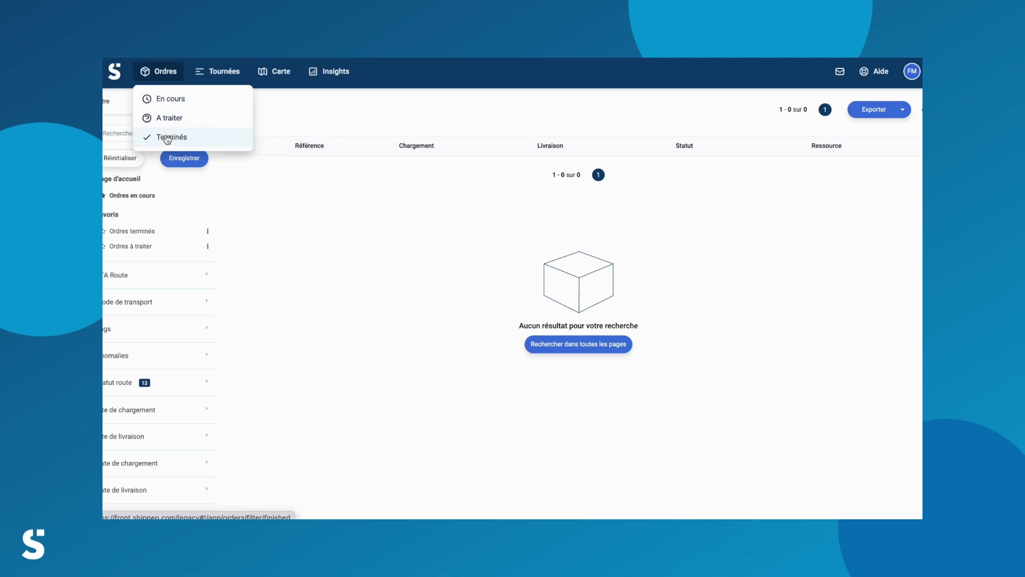
pyautogui.moveTo(225, 73)
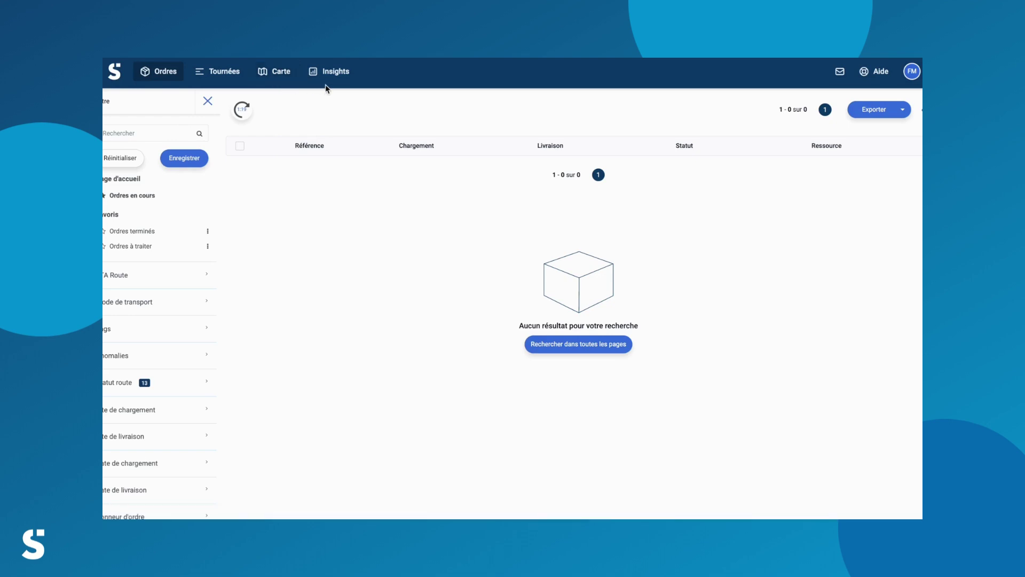
pyautogui.moveTo(334, 81)
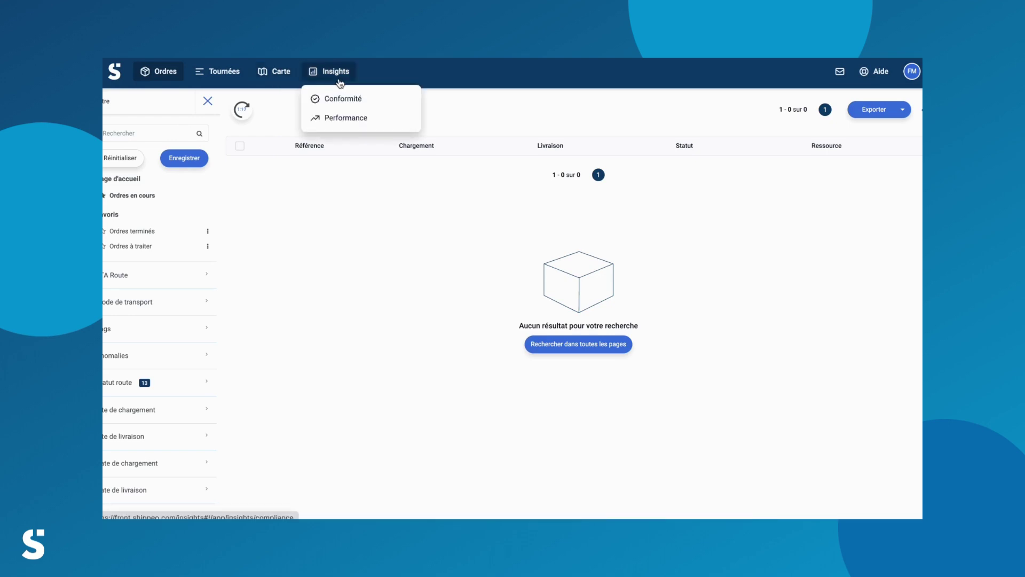
pyautogui.click(392, 116)
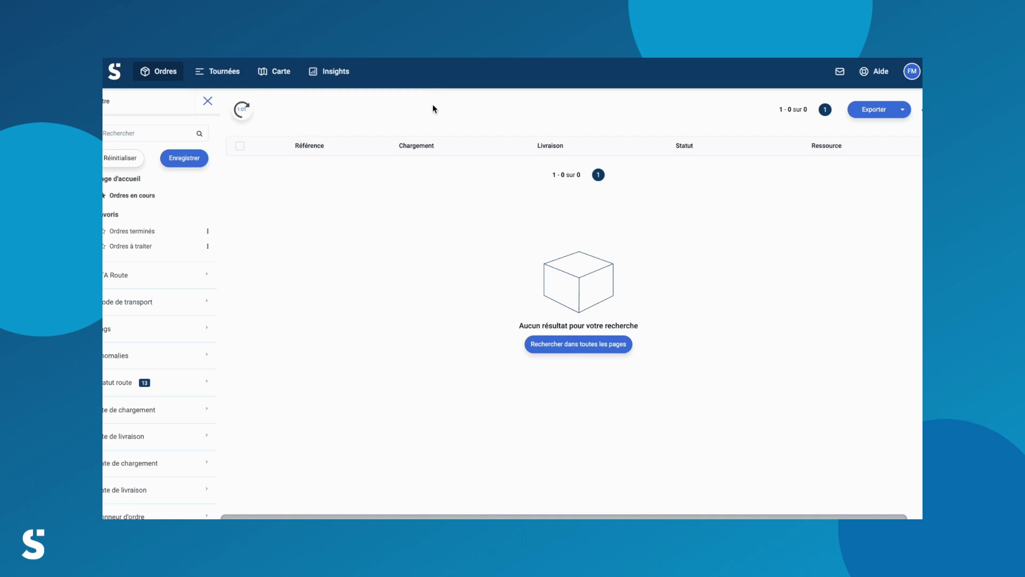
pyautogui.moveTo(857, 83)
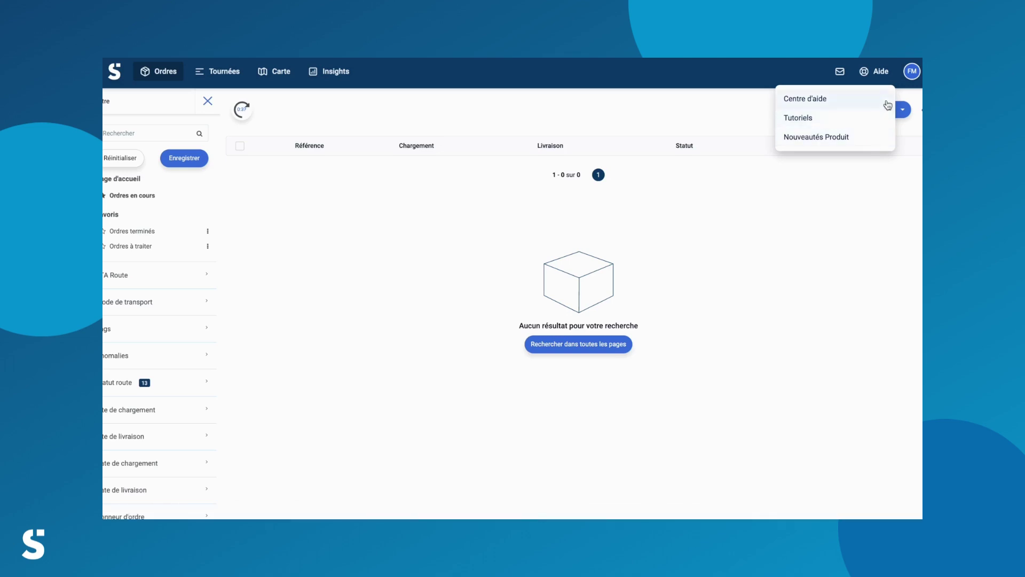
pyautogui.click(913, 75)
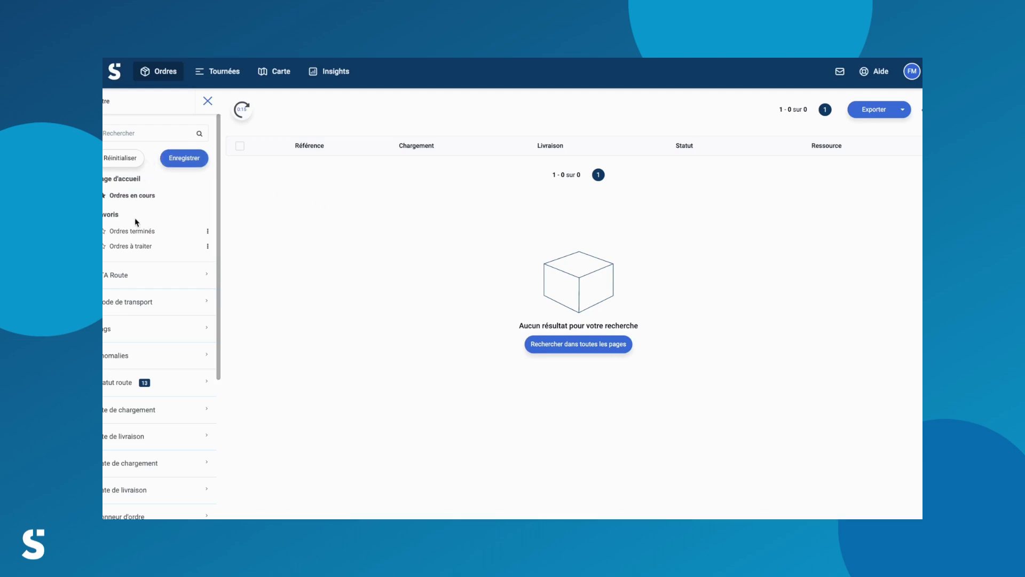
pyautogui.scroll(-3, 135, 217)
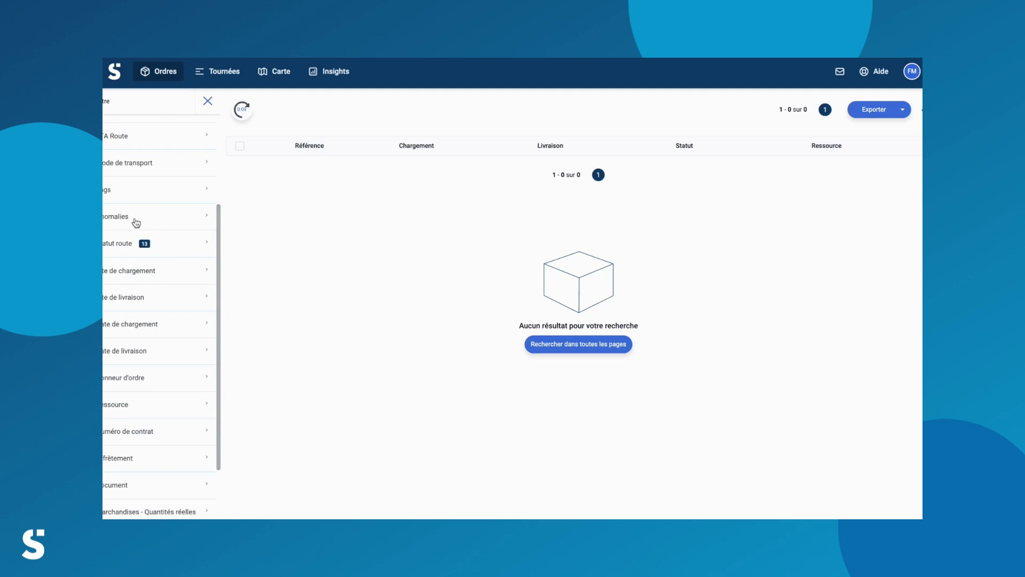
pyautogui.scroll(3, 136, 222)
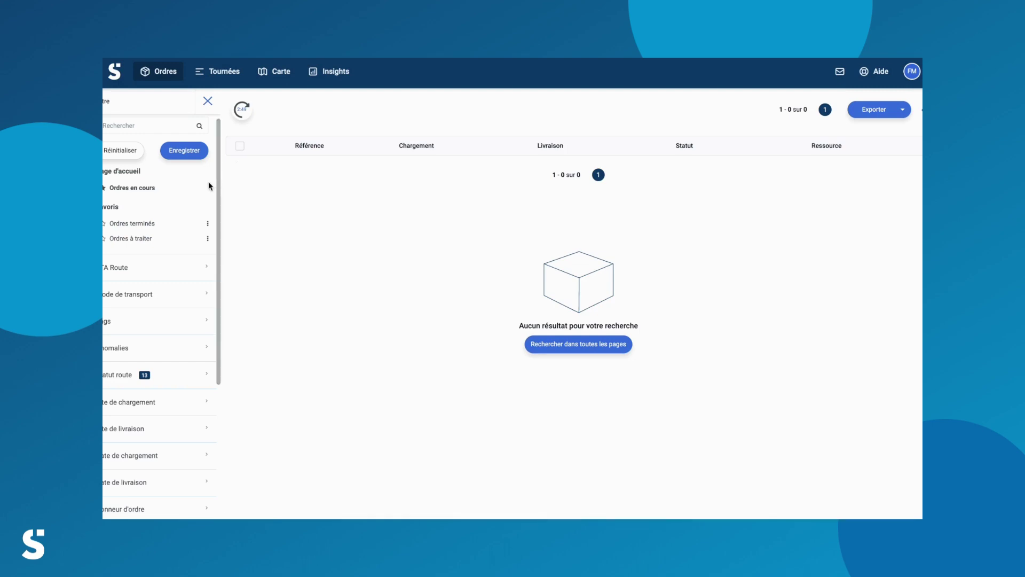
# Step: Show the orders filtered by Ordres à traiter and assign the resource Tracteur to TEST_ORDER_5bisbis
pyautogui.click(149, 239)
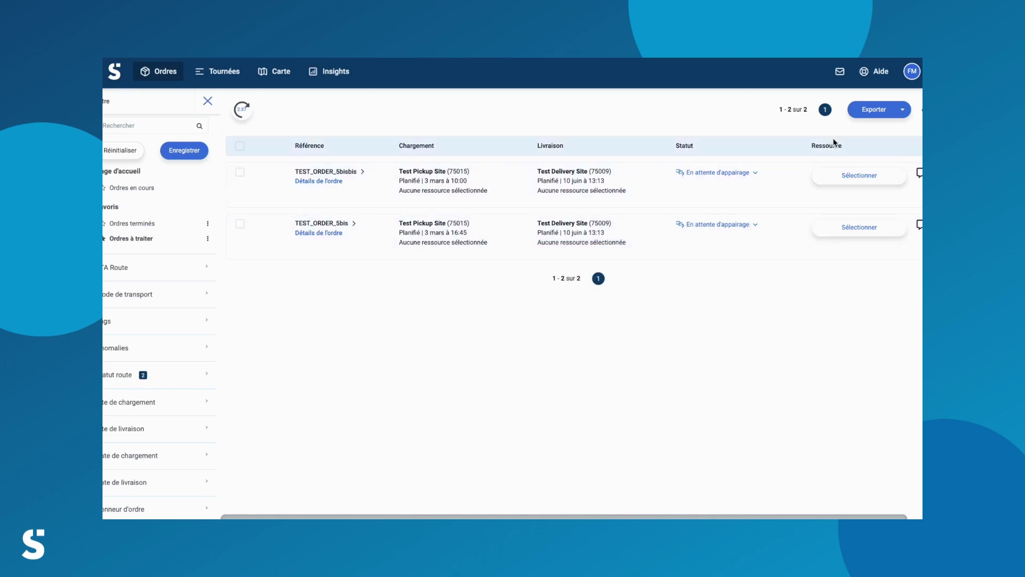
pyautogui.click(839, 177)
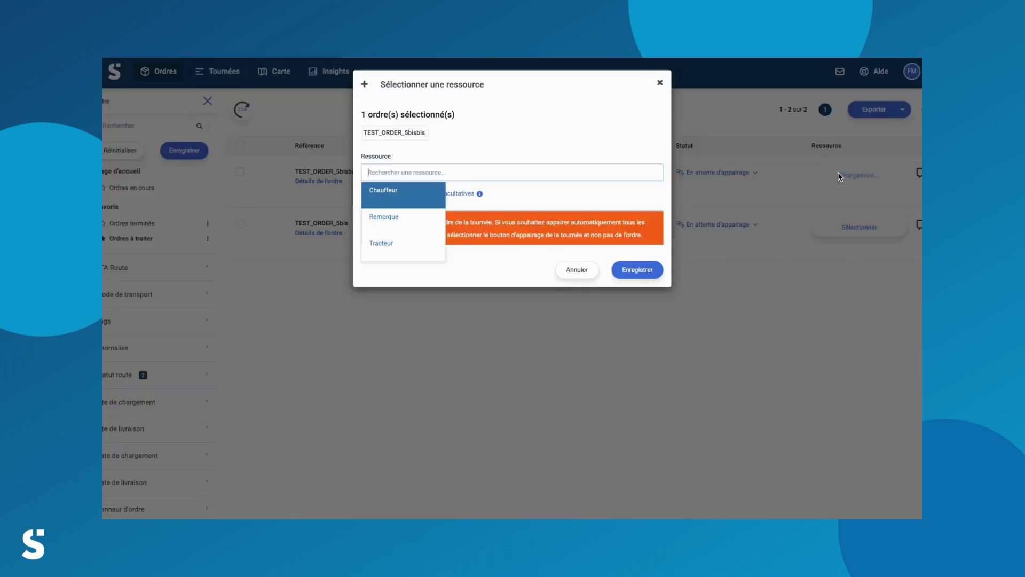
pyautogui.click(669, 155)
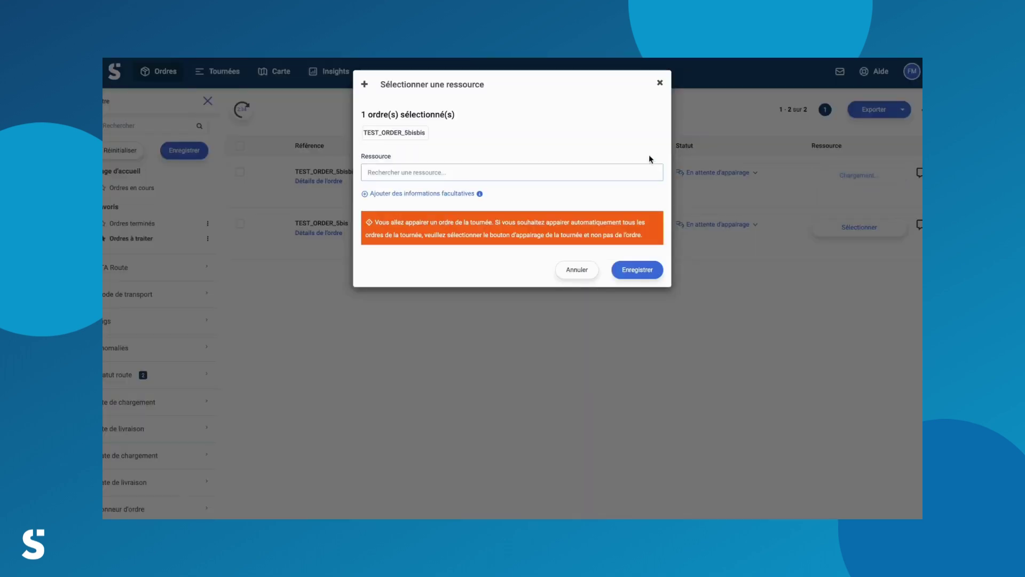
pyautogui.click(619, 168)
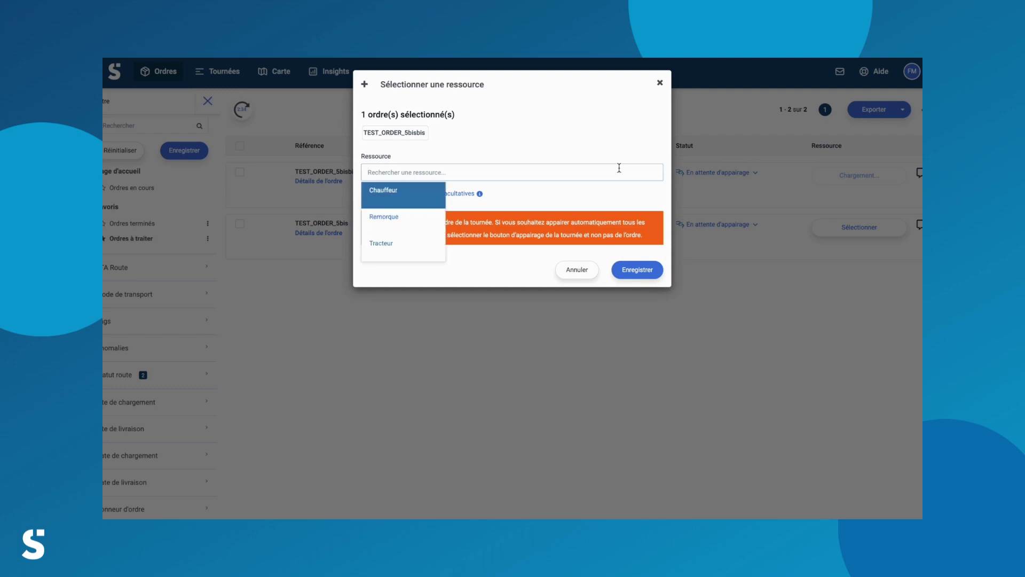
pyautogui.write('tr')
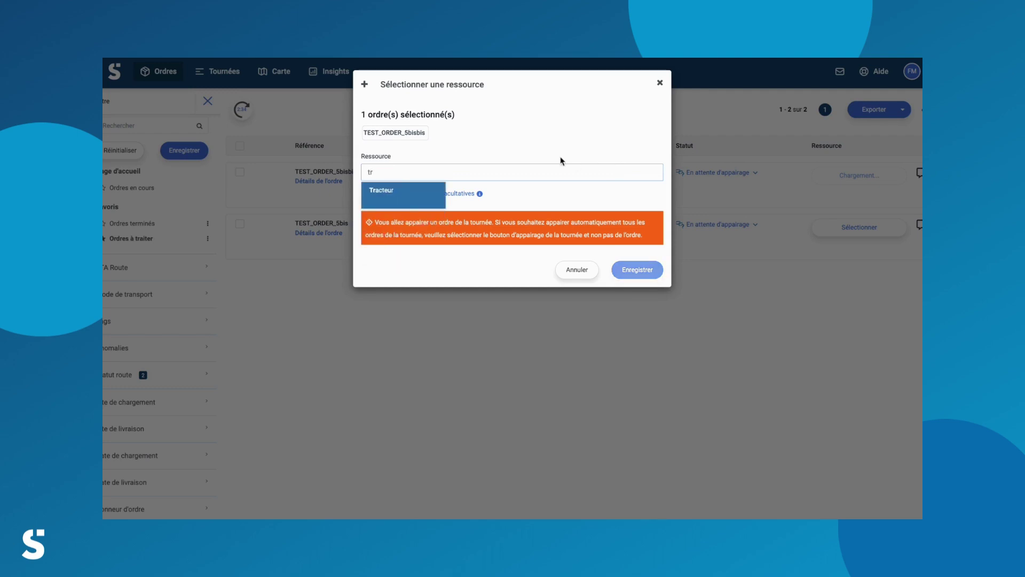
pyautogui.click(425, 194)
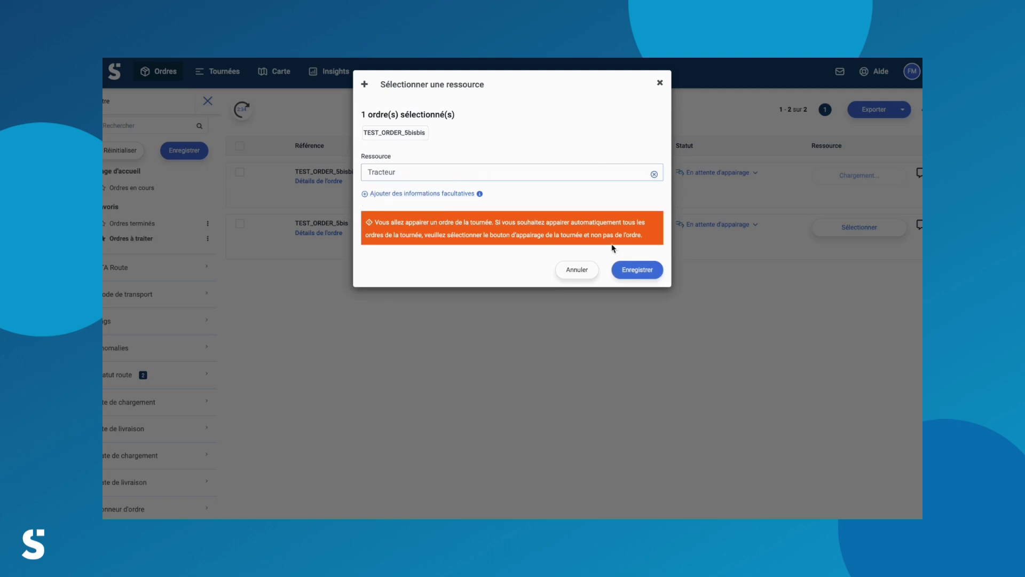
pyautogui.click(630, 271)
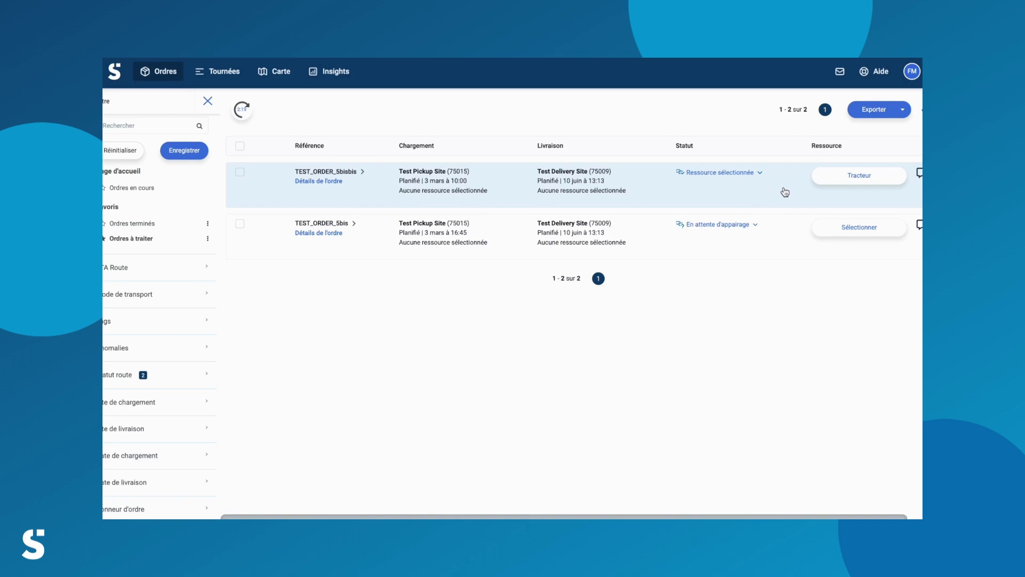
# Step: Change the resource assigned to TEST_ORDER_5bisbis to Chauffeur from the order list and save it
pyautogui.click(854, 182)
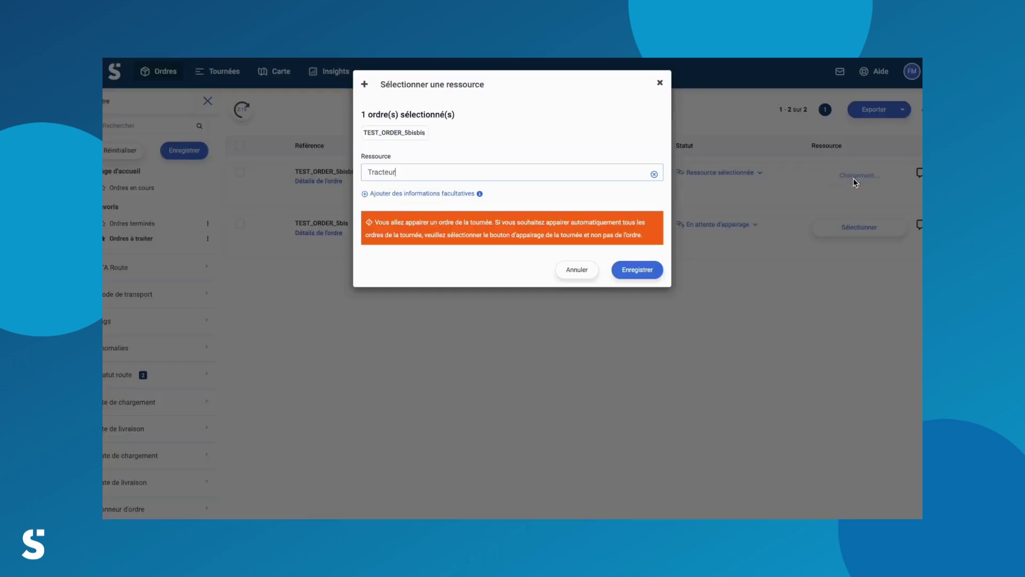
pyautogui.click(654, 174)
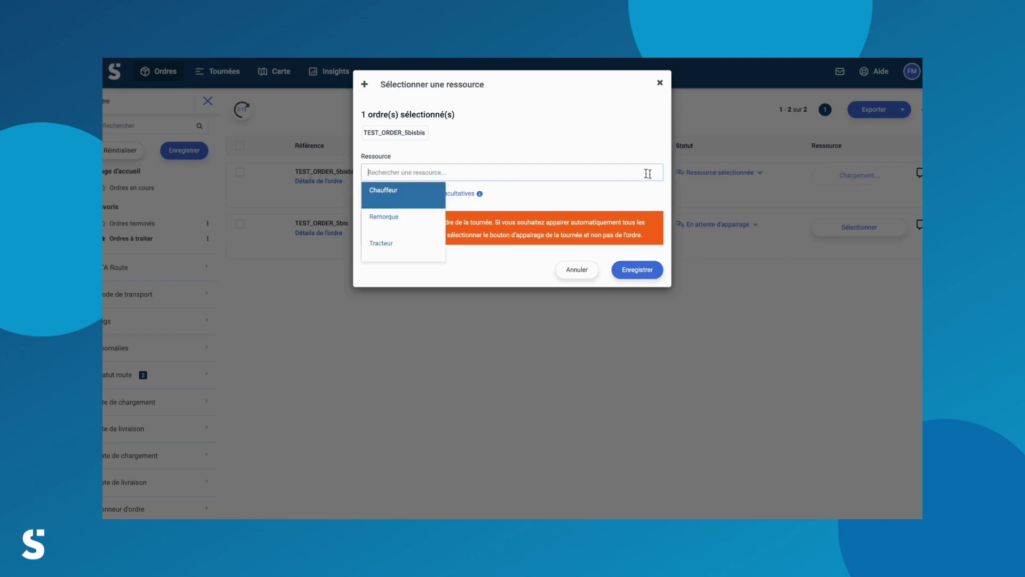
pyautogui.write('ch')
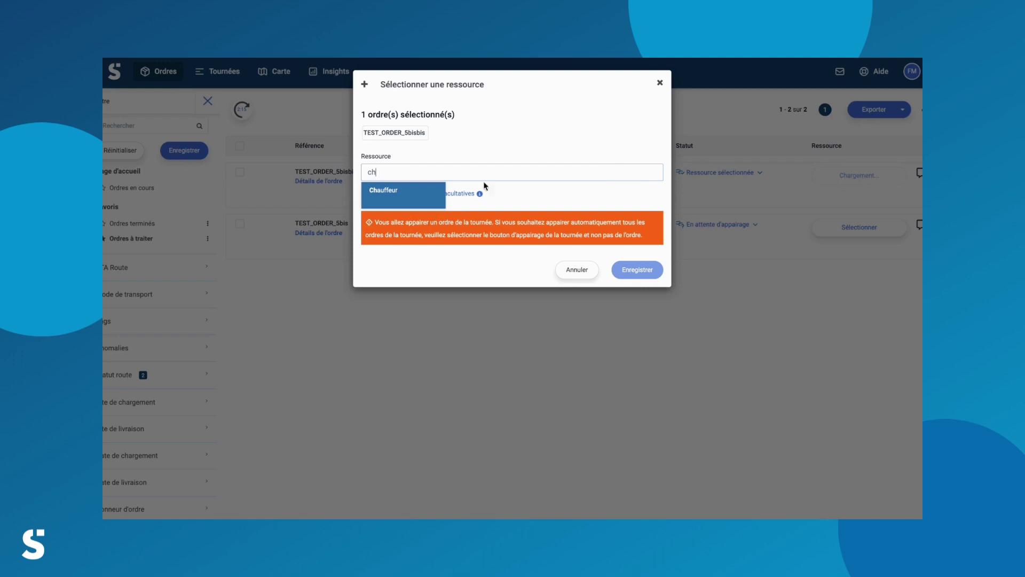
pyautogui.click(424, 194)
pyautogui.click(648, 268)
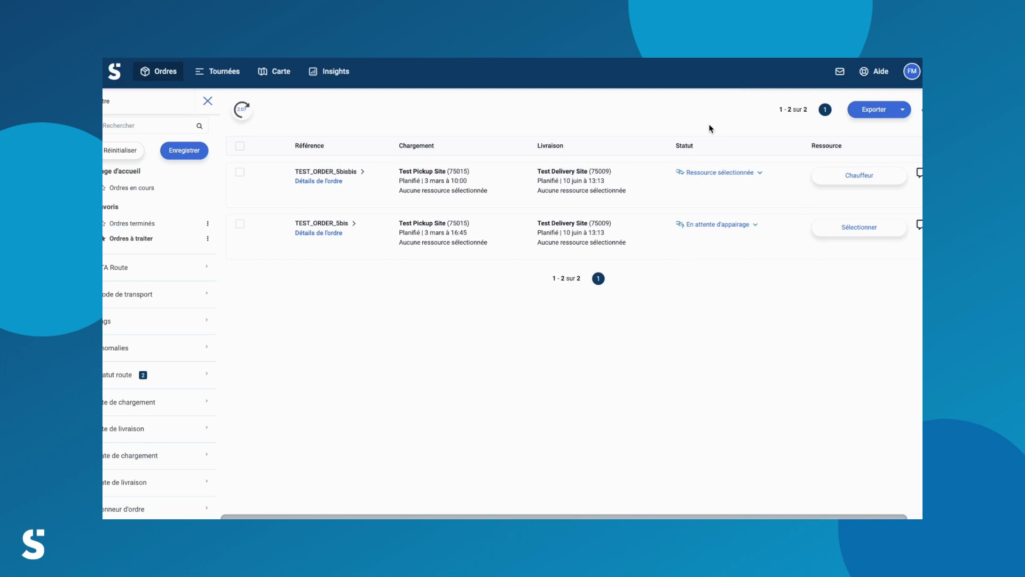
# Step: Open the details of TEST_ORDER_5bisbis and change its assigned resource to Remorque
pyautogui.moveTo(652, 176)
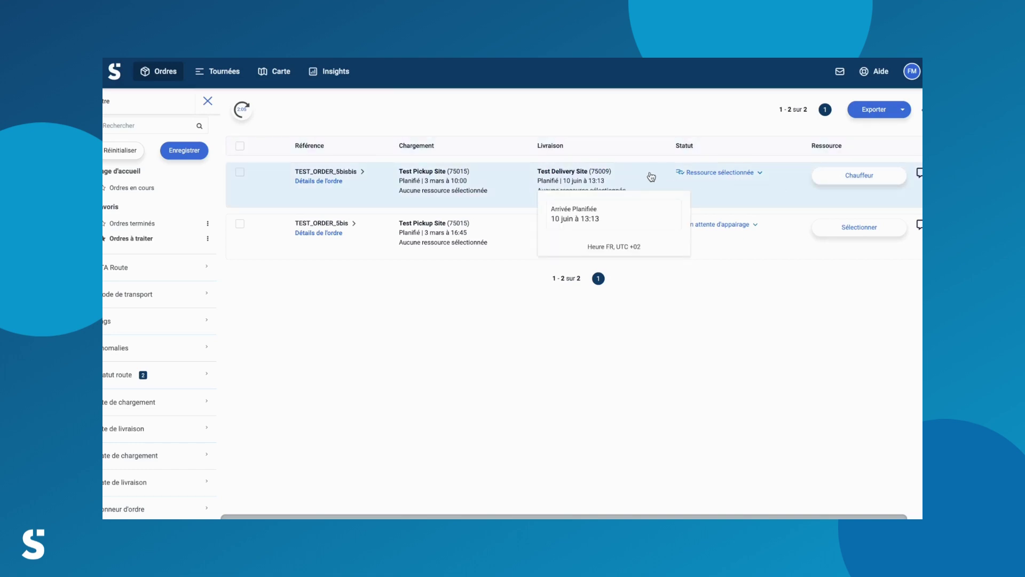
pyautogui.click(652, 176)
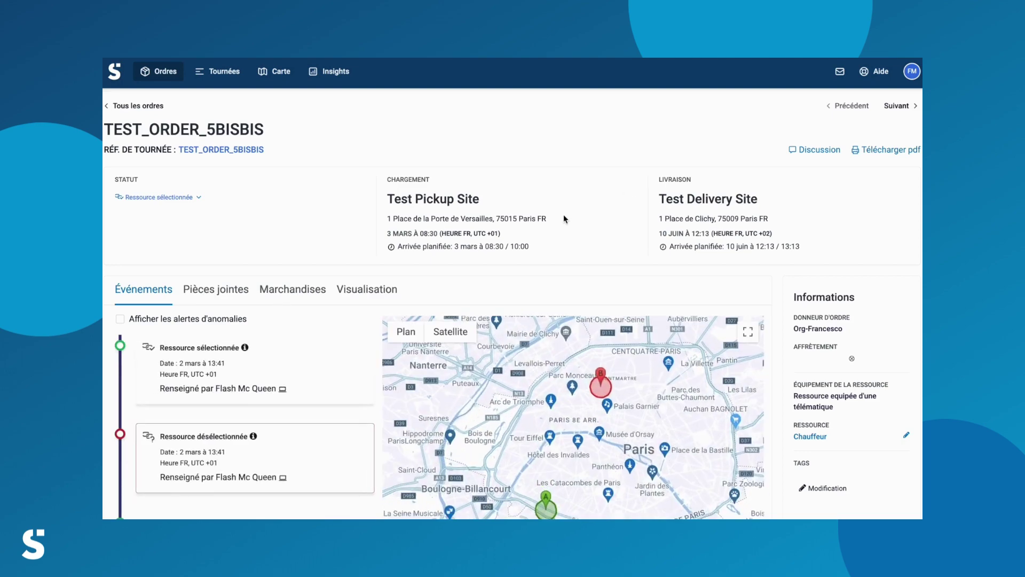
pyautogui.moveTo(437, 282)
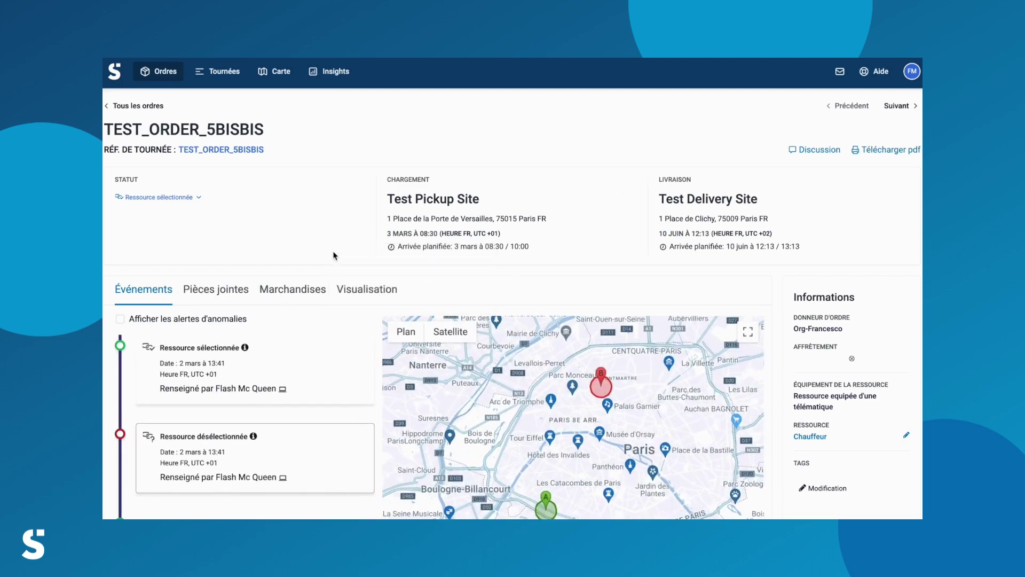
pyautogui.scroll(-1, 836, 345)
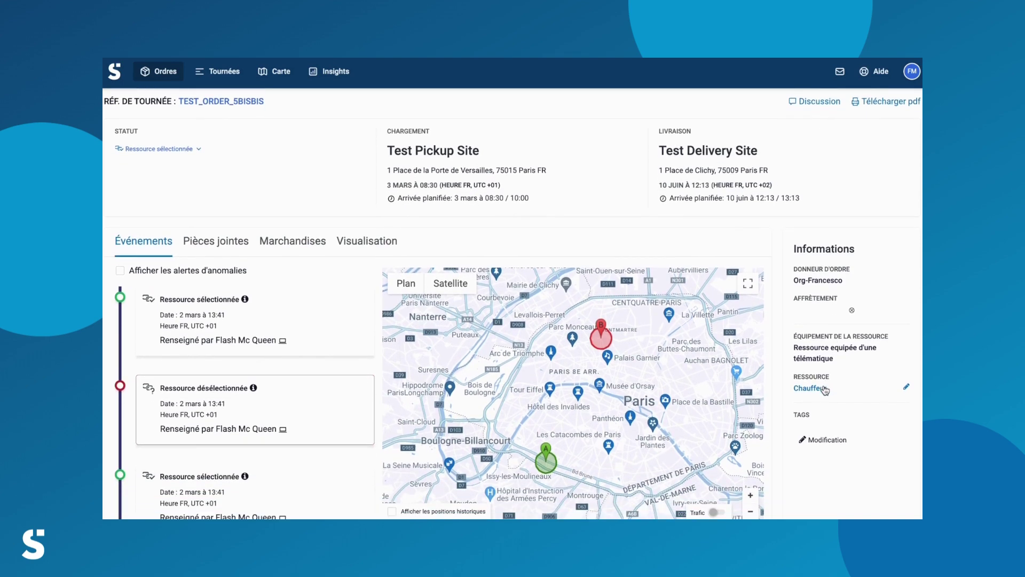
pyautogui.click(906, 390)
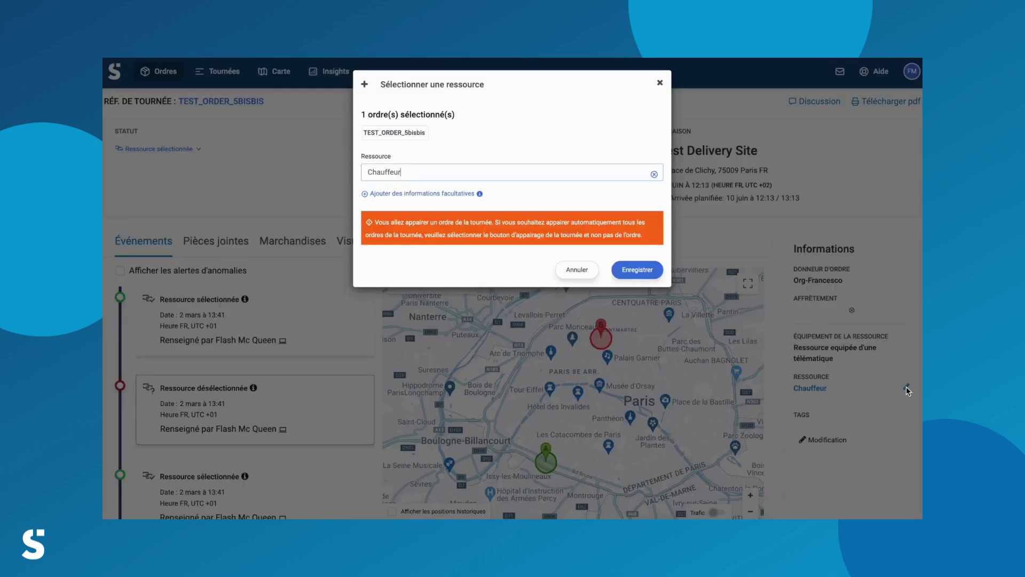
pyautogui.click(652, 174)
pyautogui.write('c')
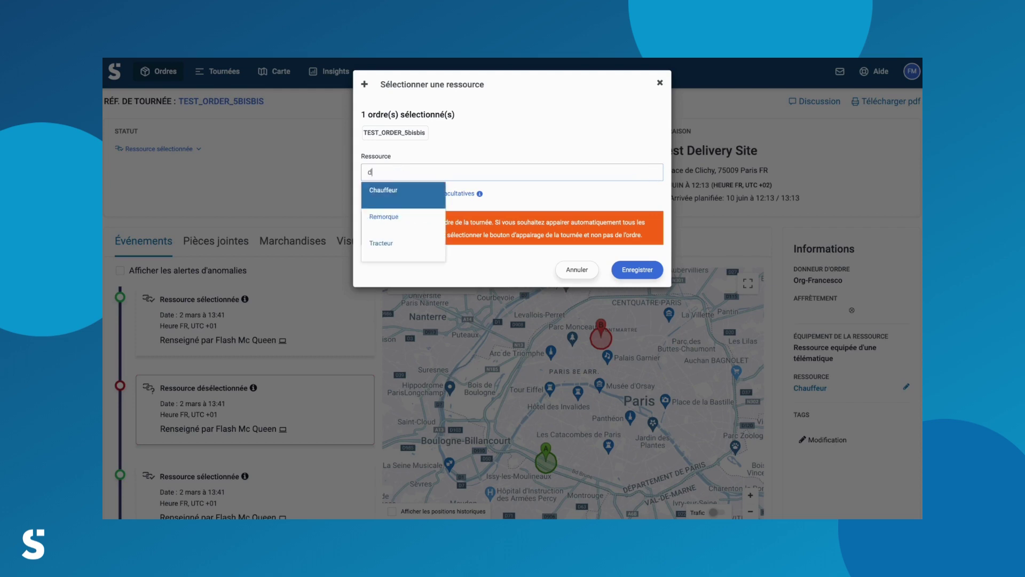
pyautogui.press('BackSpace')
pyautogui.write('rem')
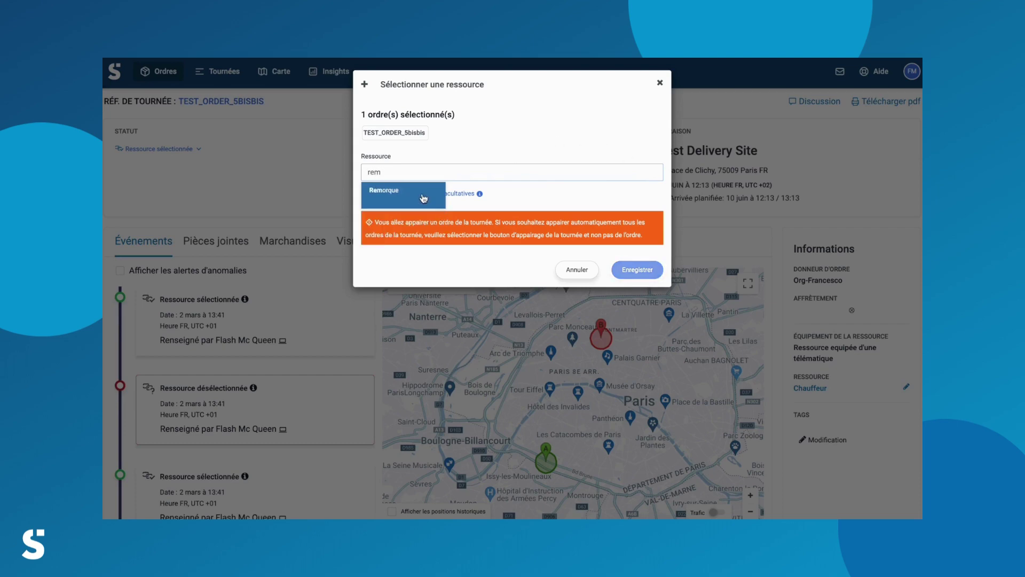
pyautogui.press('Return')
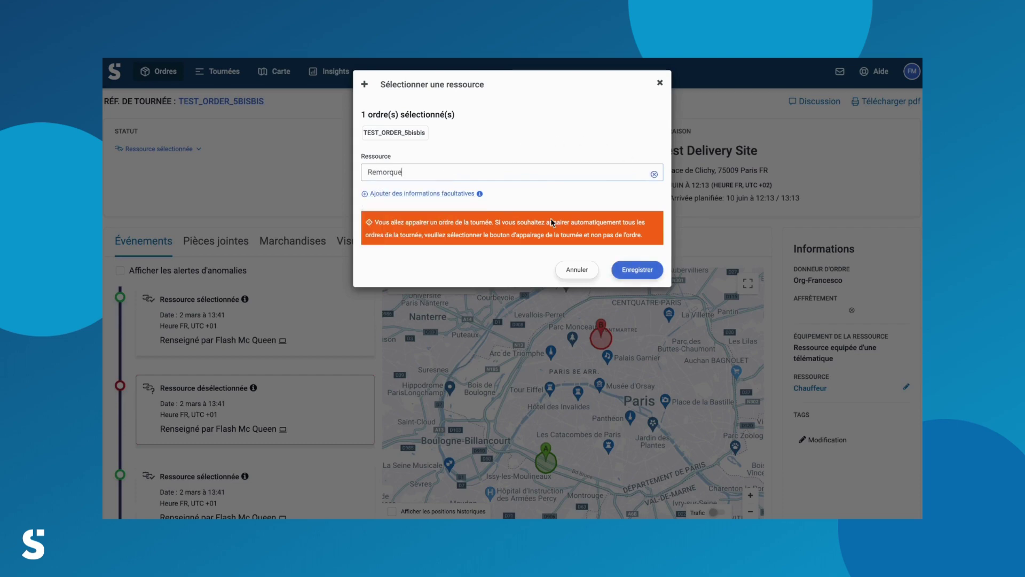
pyautogui.click(634, 267)
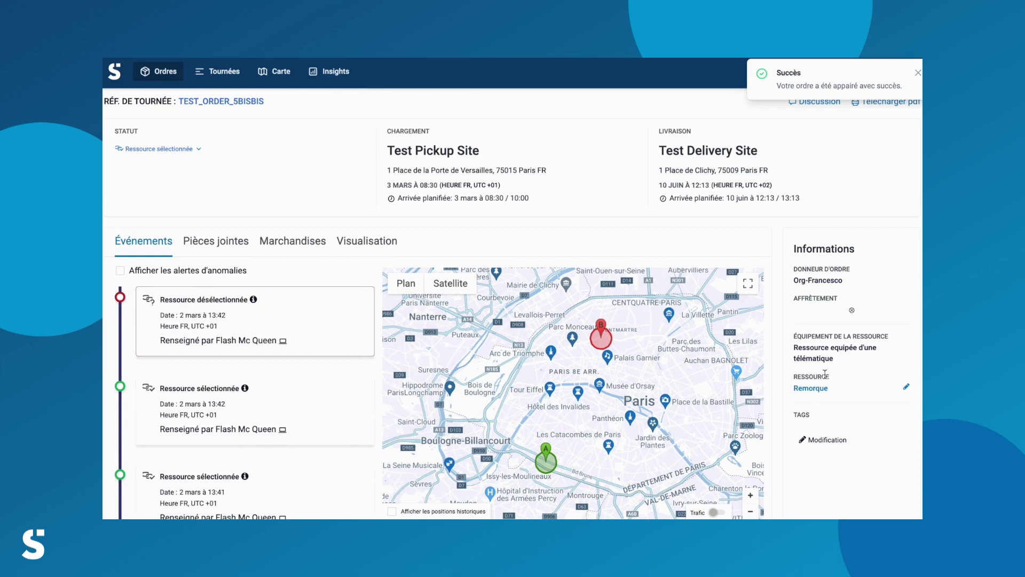
# Step: Return from the order details to the list of all orders
pyautogui.scroll(2, 137, 149)
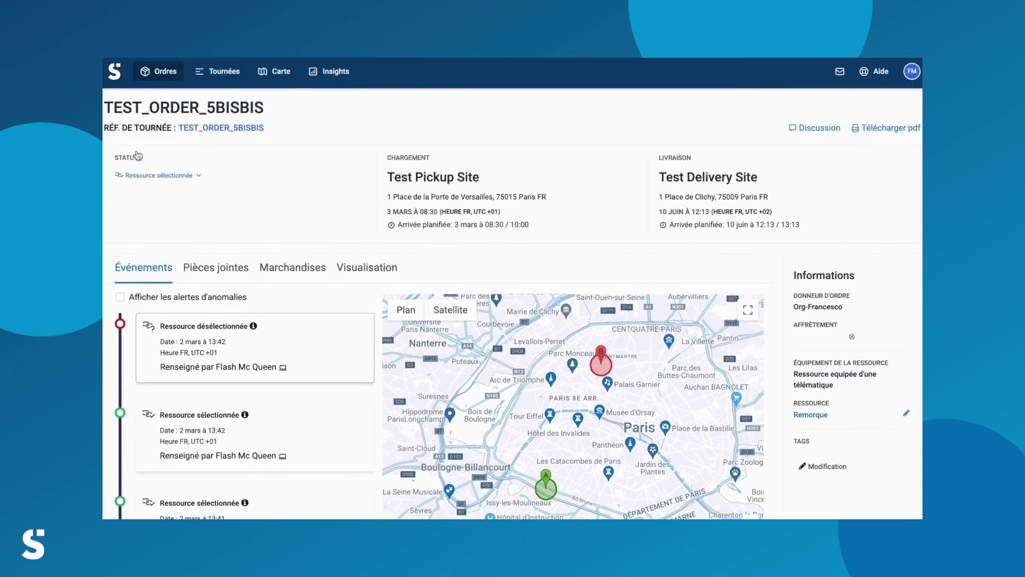
pyautogui.scroll(1, 137, 154)
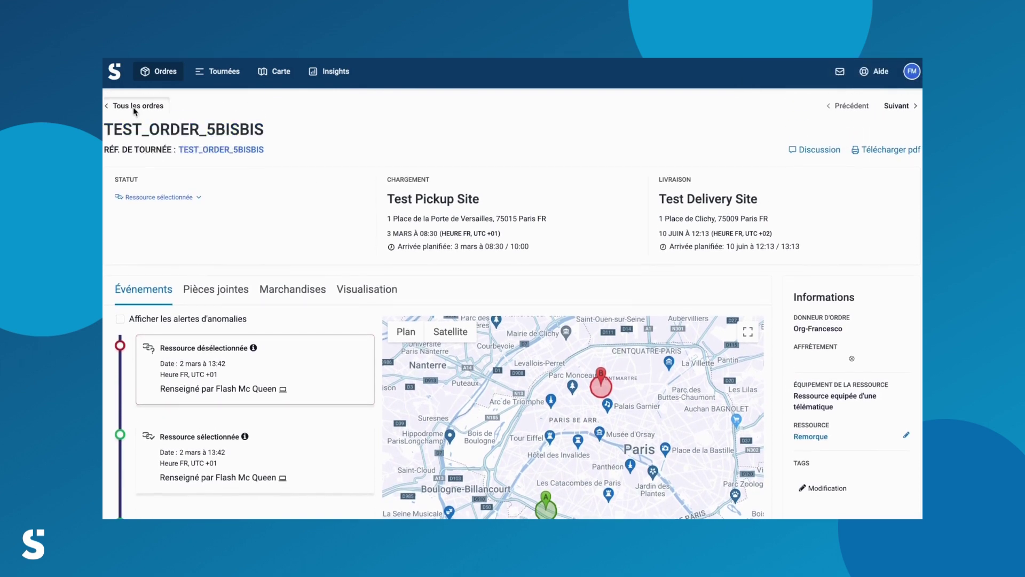
pyautogui.click(134, 105)
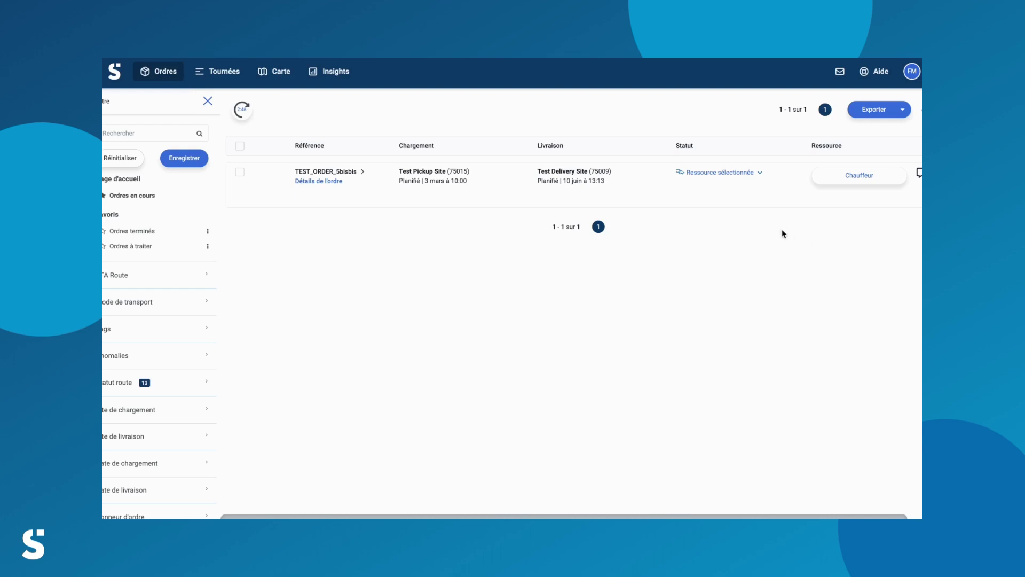
# Step: Start updating TEST_ORDER_5bisbis from the order list to the status Confirmer le chargement, with the event time set to 08:05
pyautogui.click(719, 173)
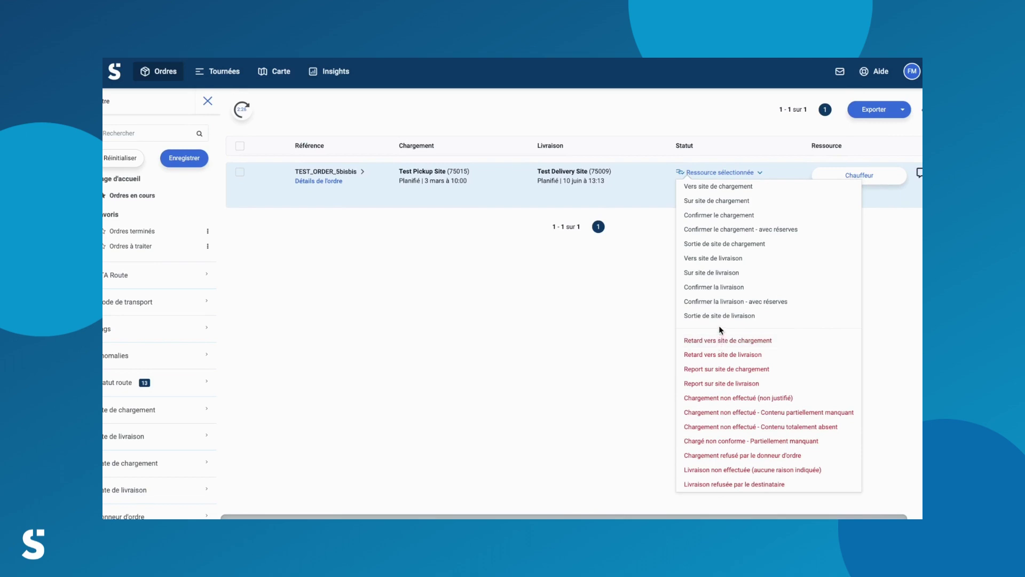
pyautogui.click(726, 215)
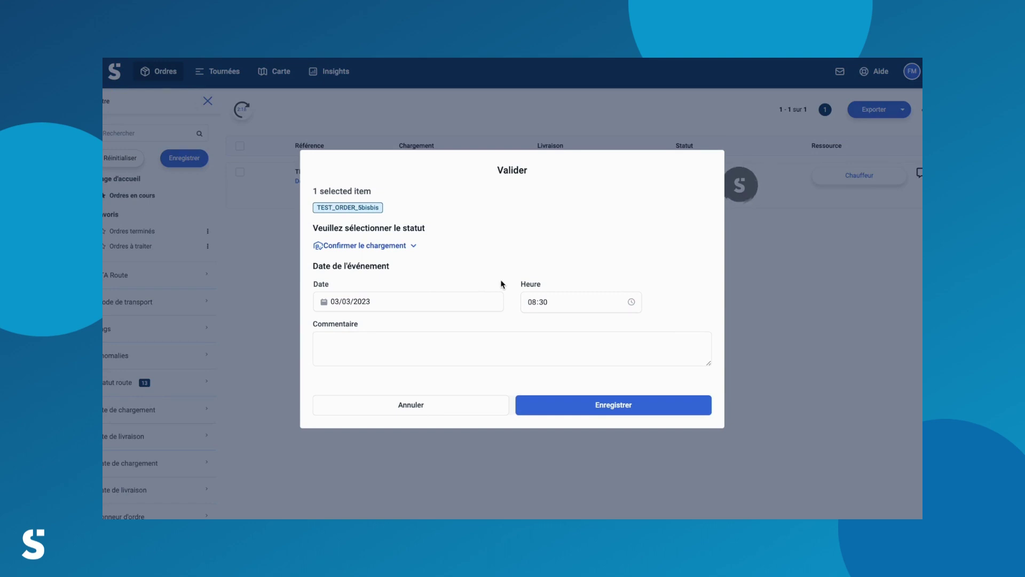
pyautogui.click(554, 304)
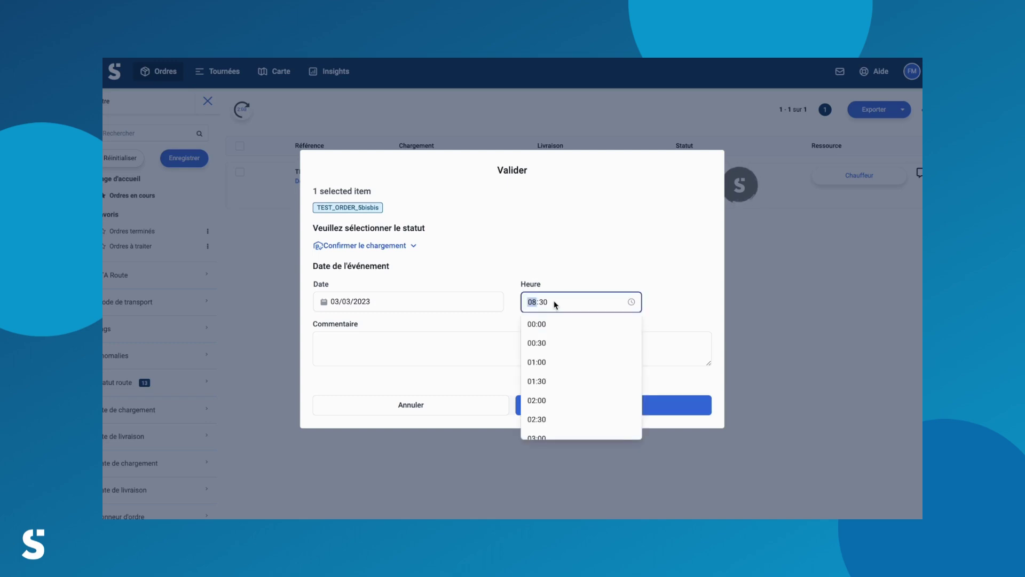
pyautogui.write('0800')
pyautogui.write('05')
pyautogui.click(671, 300)
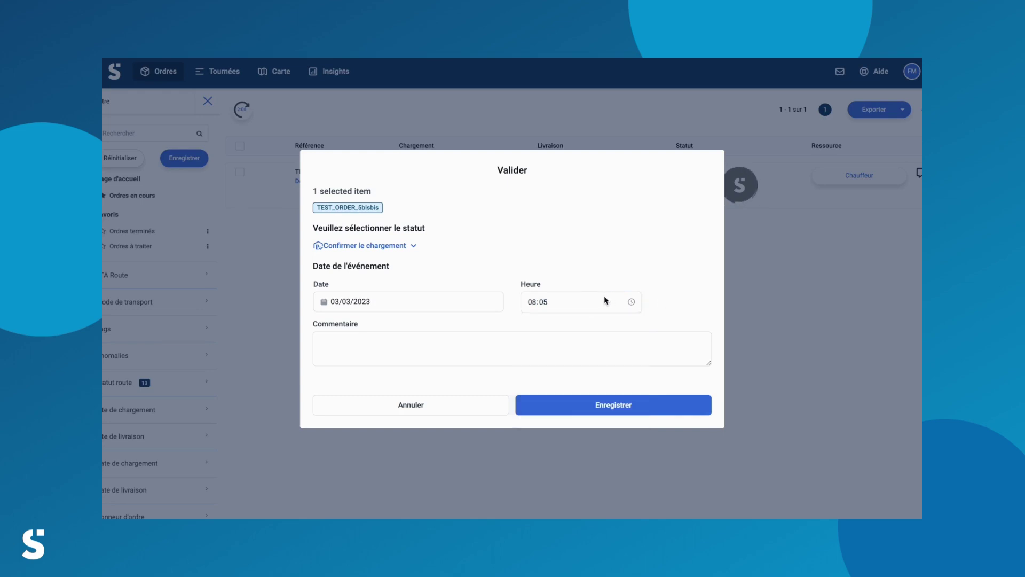
# Step: Add the comment "commentaire" to the loading confirmation and save the status update
pyautogui.click(565, 342)
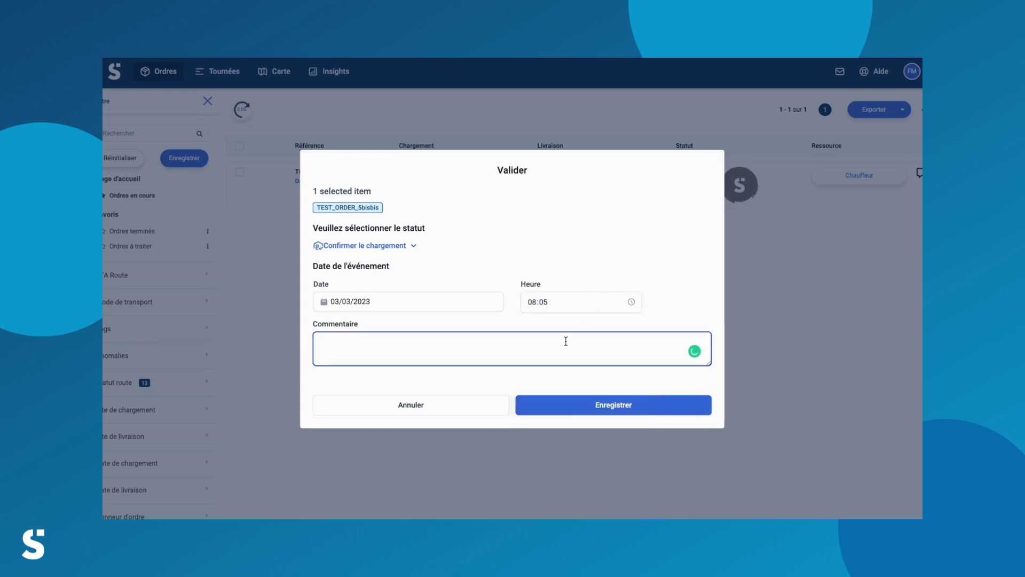
pyautogui.write('commentaore')
pyautogui.press('BackSpace')
pyautogui.press('BackSpace')
pyautogui.press('BackSpace')
pyautogui.write('ire')
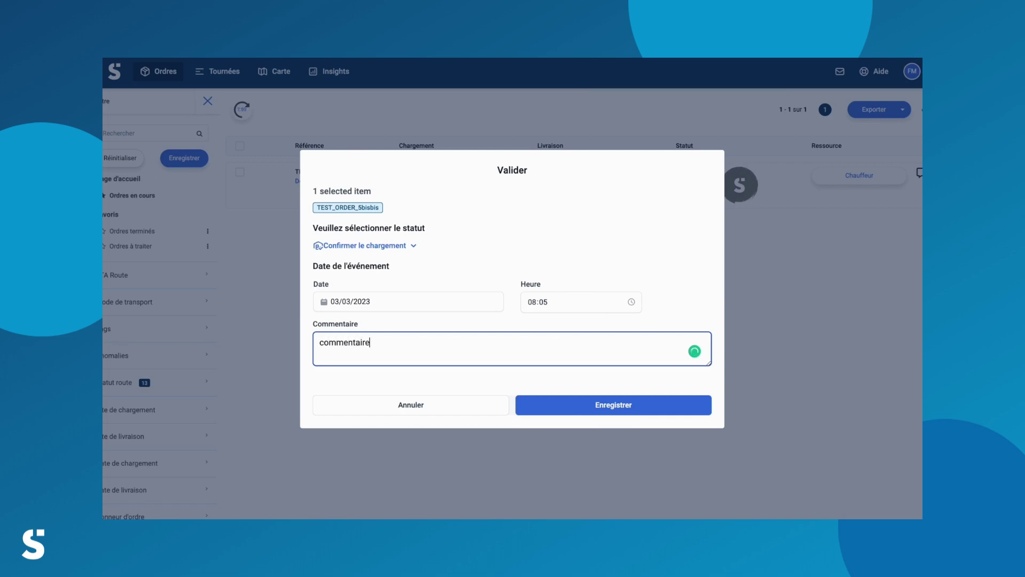
pyautogui.click(602, 409)
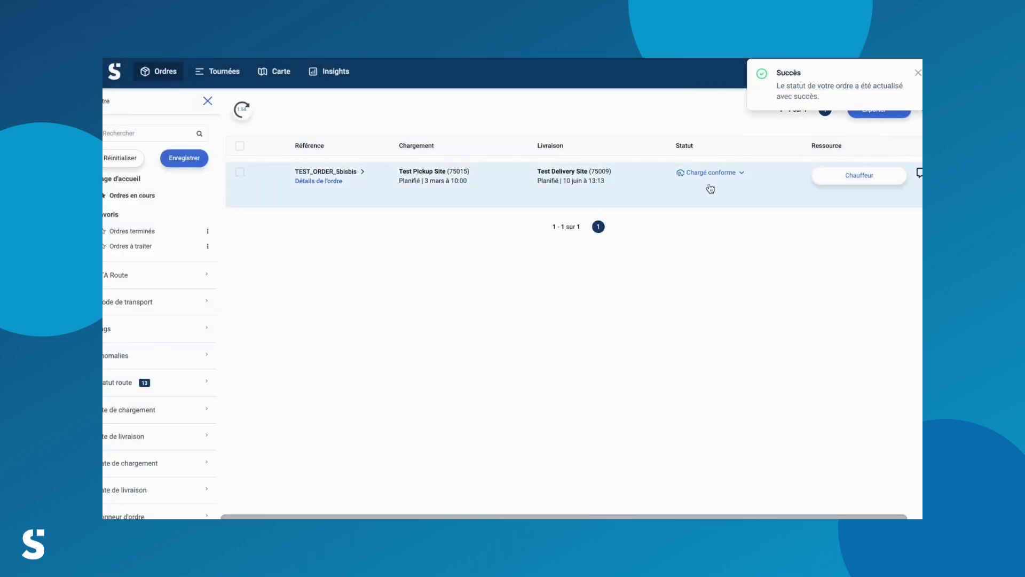
# Step: Open the details of TEST_ORDER_5bisbis and save the status Confirmer la livraison with an event time of 11:55
pyautogui.click(648, 186)
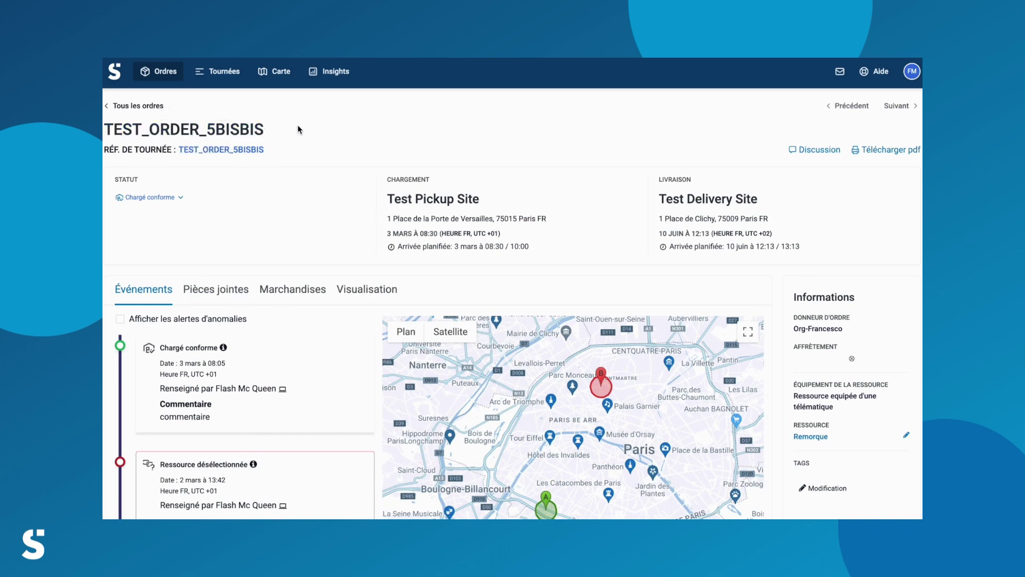
pyautogui.click(169, 198)
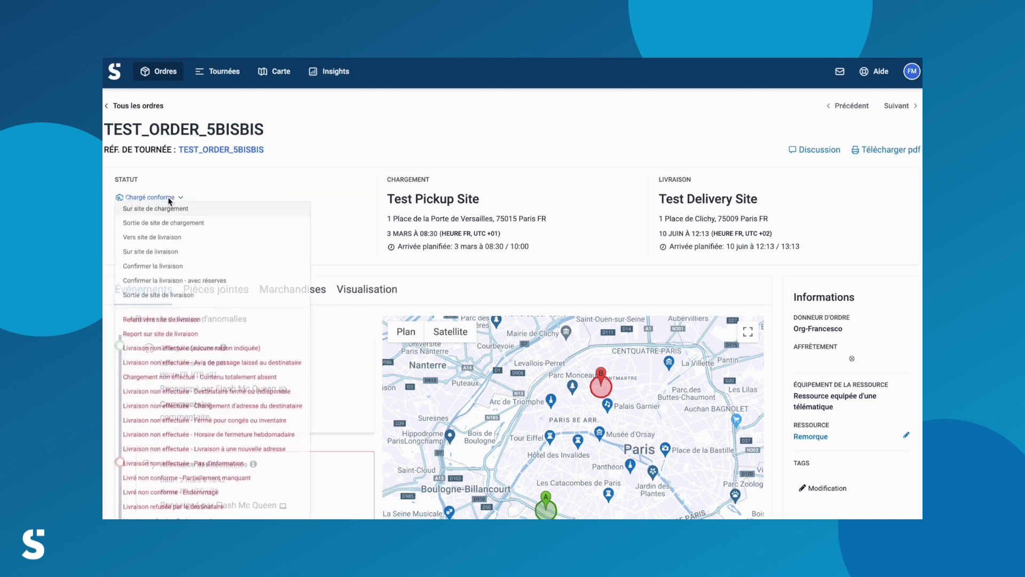
pyautogui.click(164, 268)
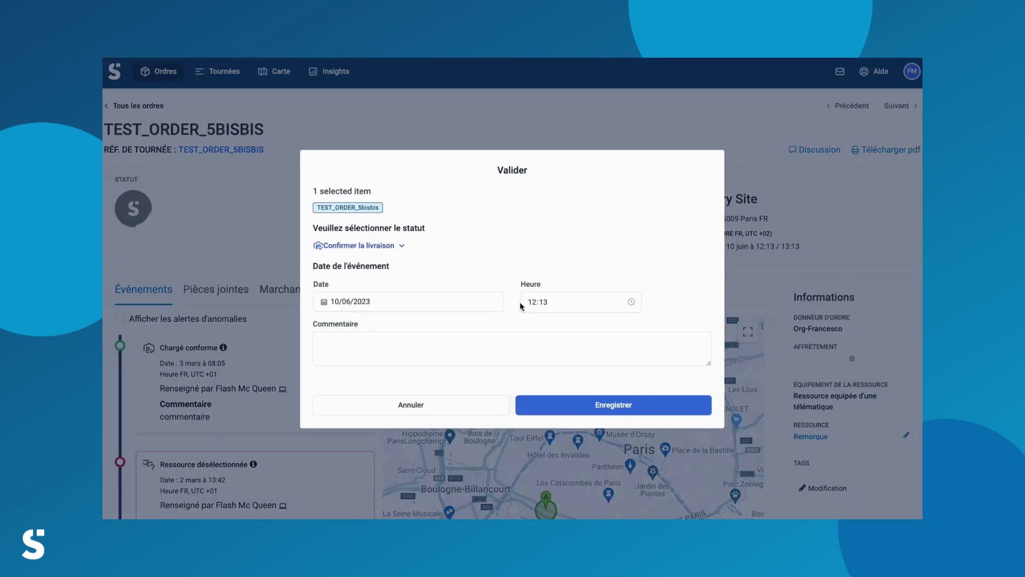
pyautogui.click(557, 305)
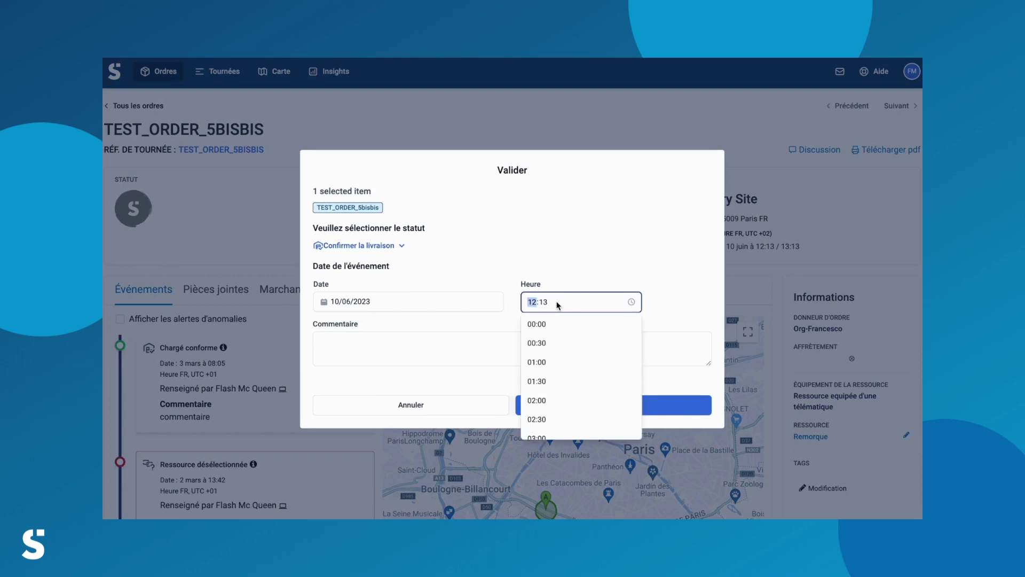
pyautogui.write('11:55')
pyautogui.click(662, 300)
pyautogui.click(628, 407)
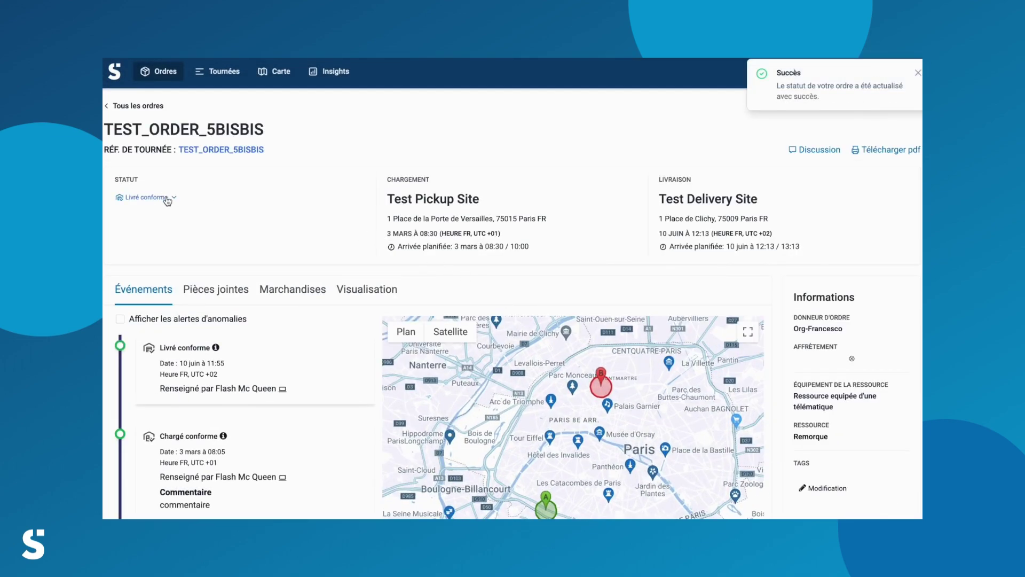
# Step: Return to the list of all orders and show the ones in the favourite Ordres terminés
pyautogui.click(144, 106)
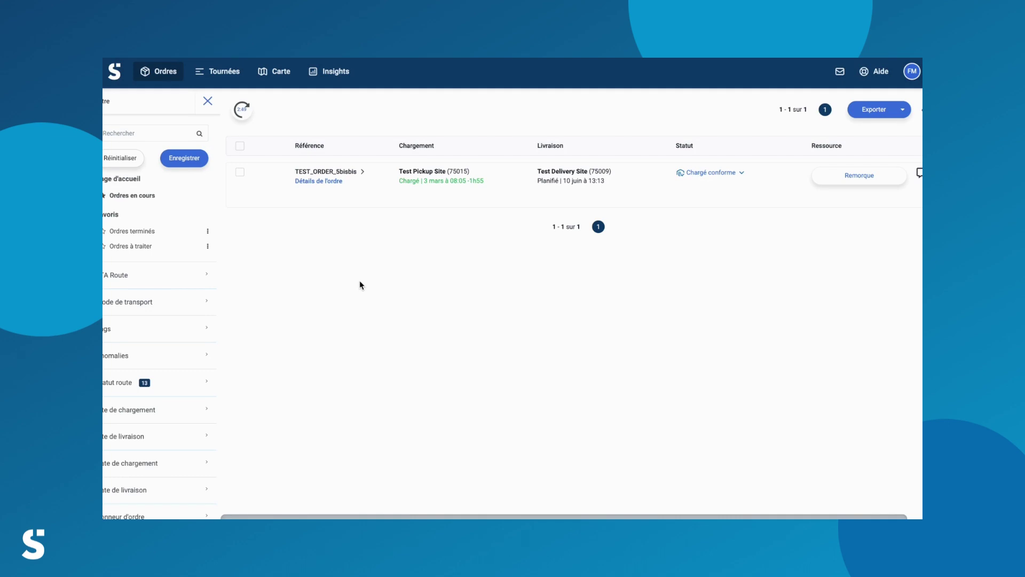
pyautogui.click(155, 234)
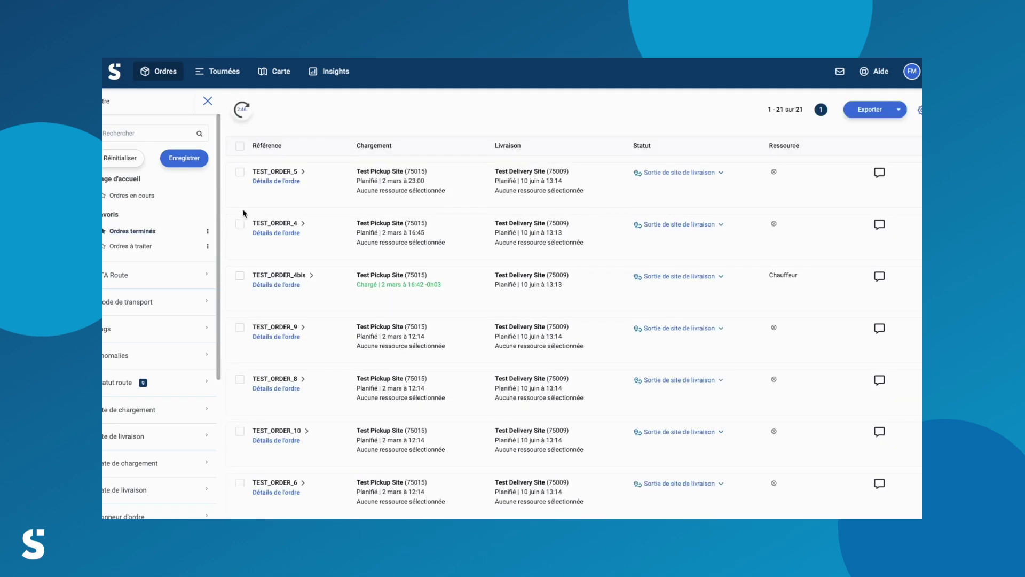
# Step: Attach the file scan_lettre_de_voiture copie 2.pdf as a document to TEST_ORDER_4bis and save it
pyautogui.moveTo(537, 185)
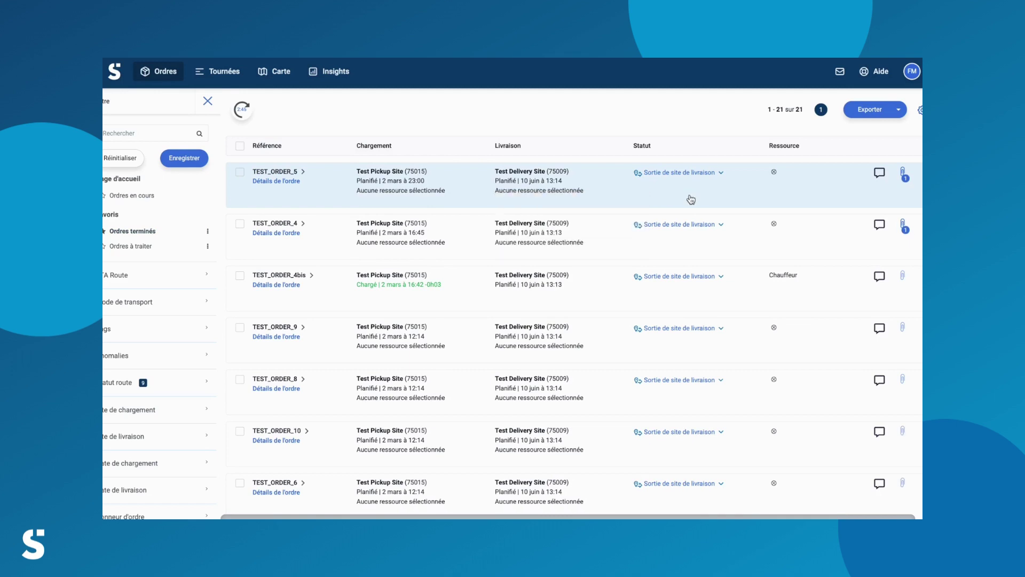
pyautogui.scroll(-1, 689, 250)
pyautogui.scroll(-1, 689, 250)
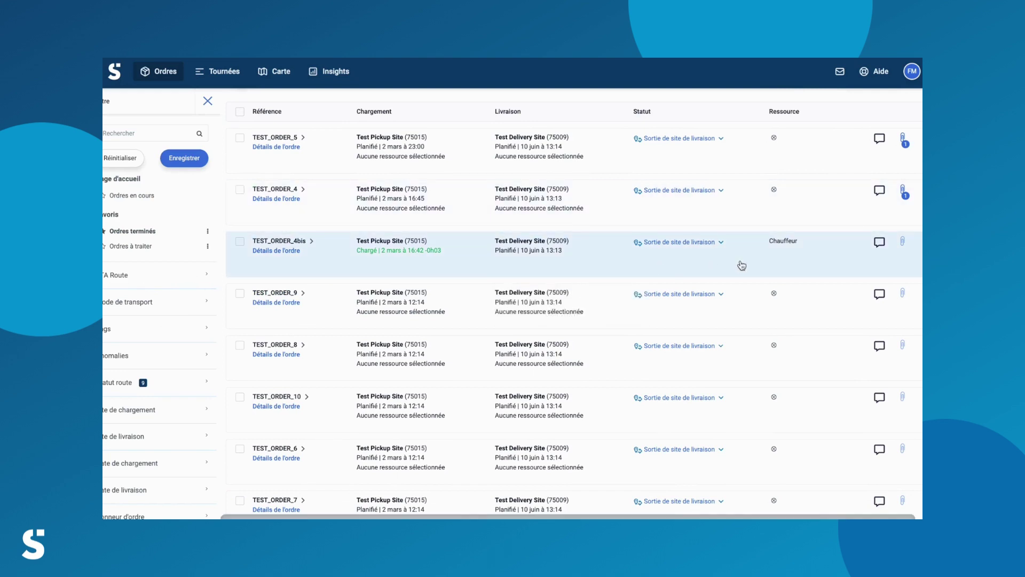
pyautogui.click(903, 245)
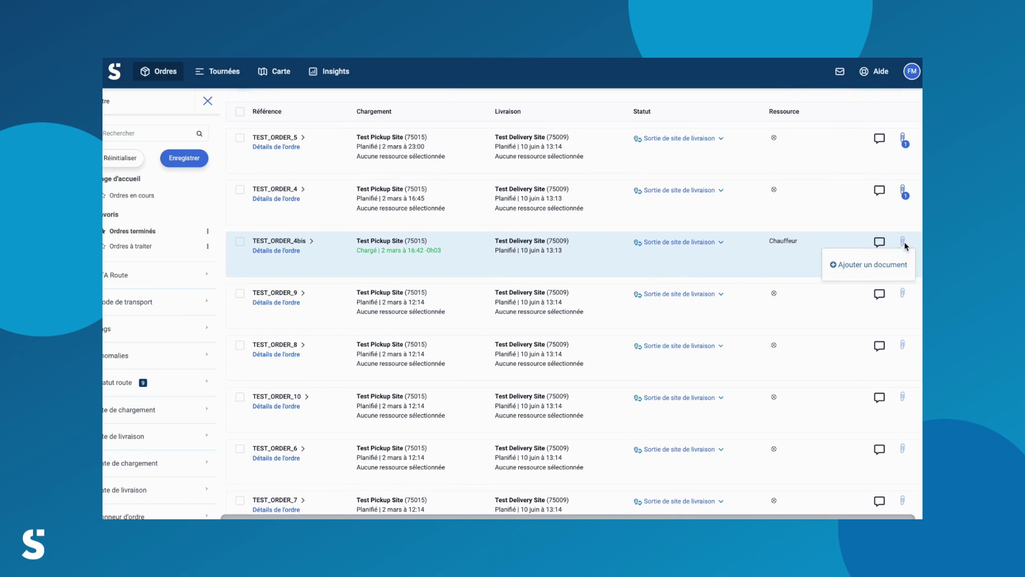
pyautogui.click(877, 264)
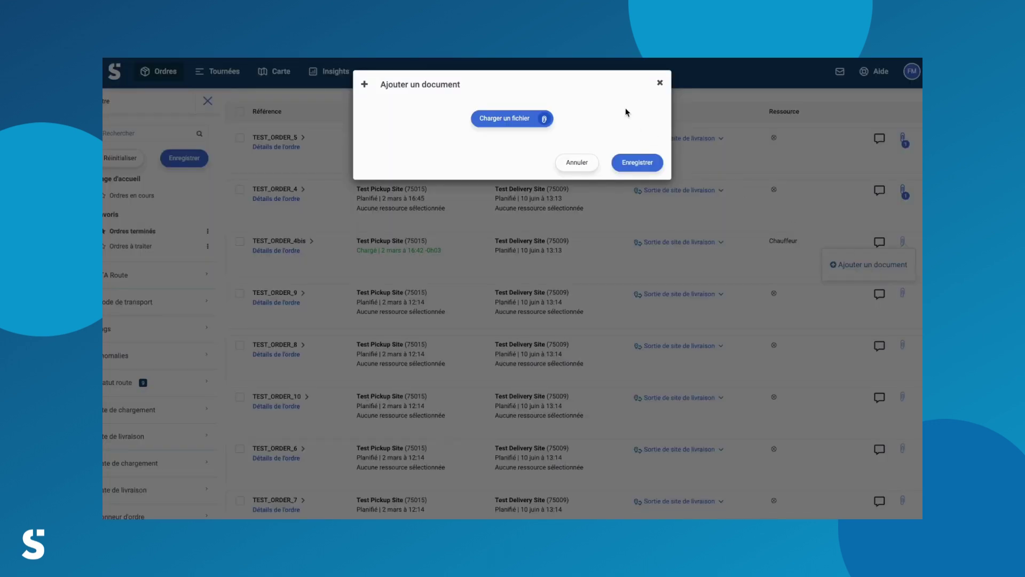
pyautogui.click(536, 118)
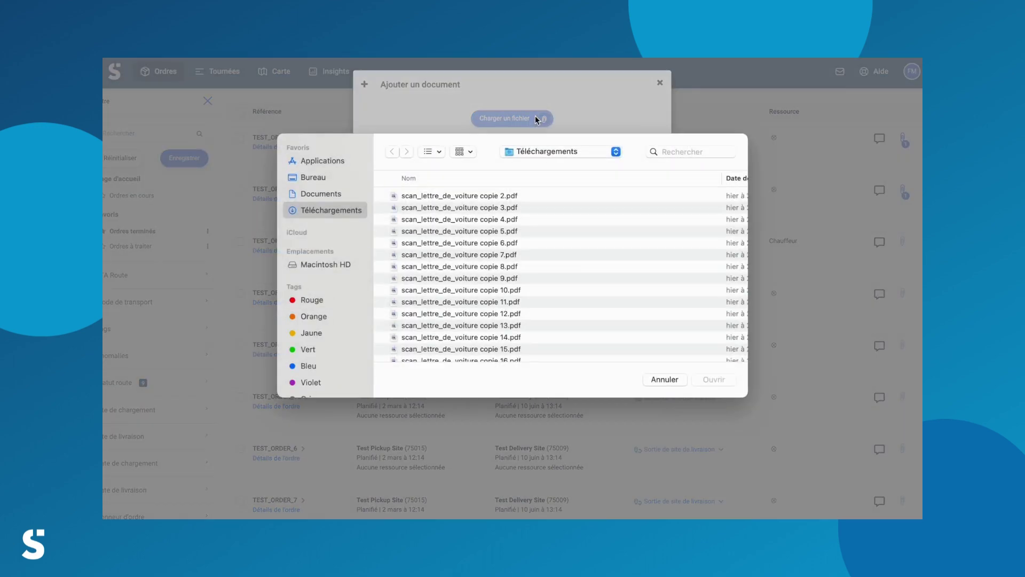
pyautogui.click(497, 197)
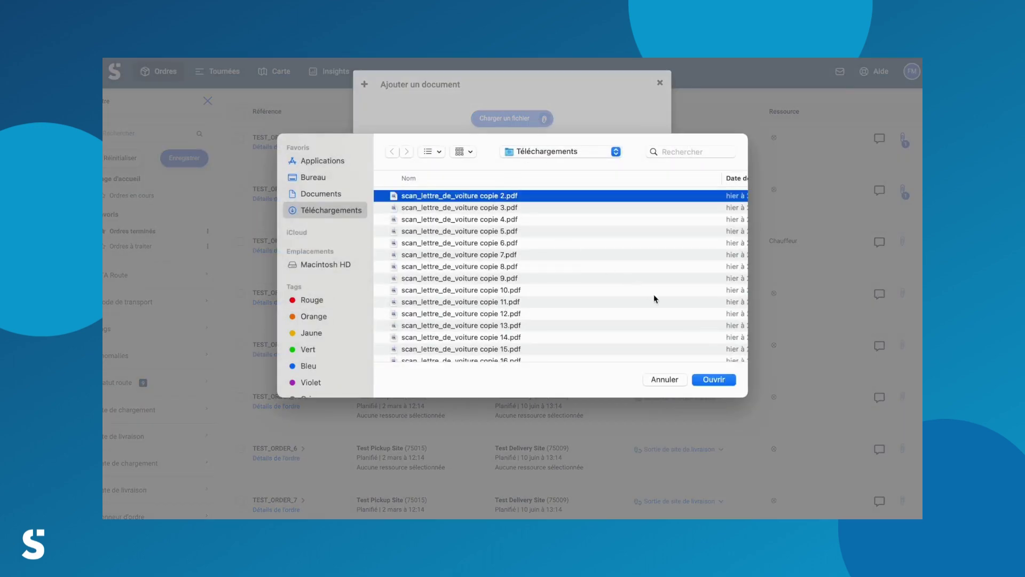
pyautogui.click(712, 379)
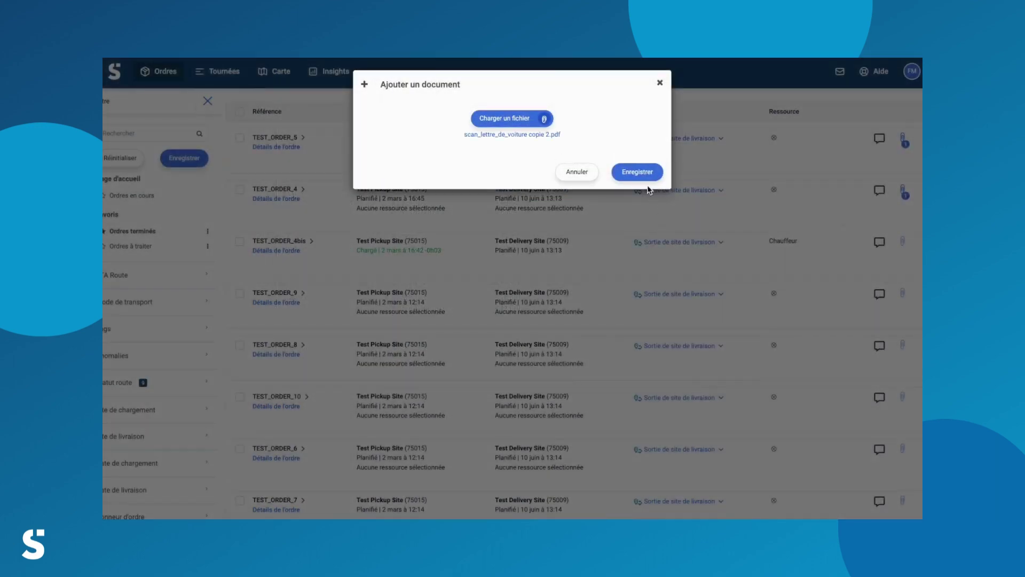
pyautogui.click(646, 180)
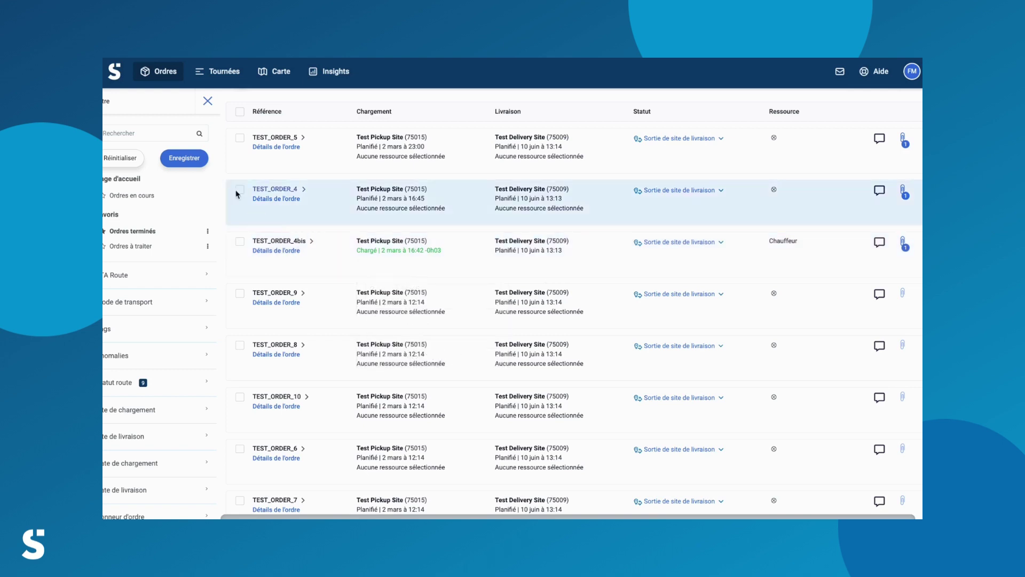
# Step: Reset the order filters and filter the list by the loading date Aujourd'hui
pyautogui.click(135, 162)
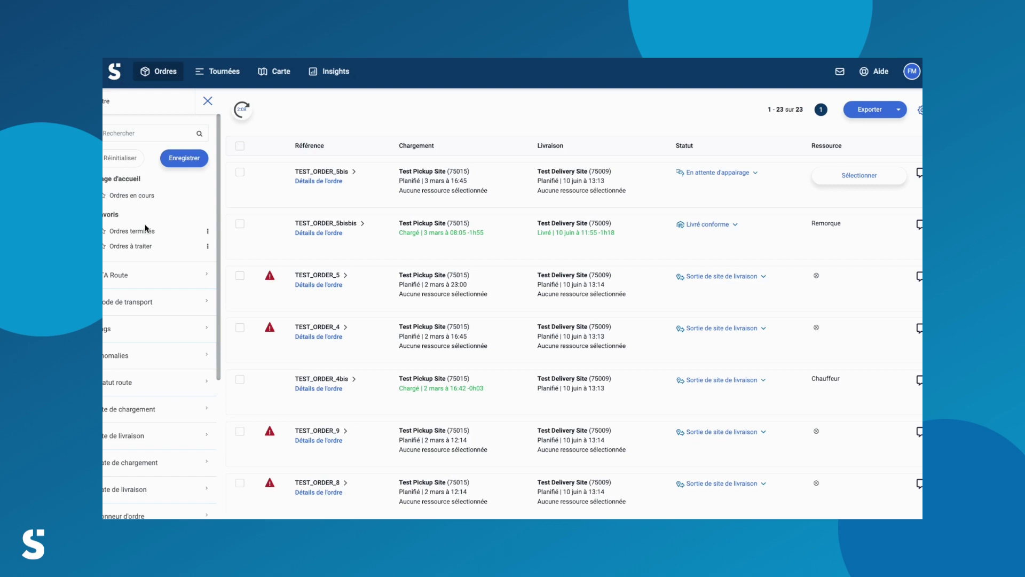
pyautogui.scroll(-2, 147, 258)
pyautogui.scroll(-2, 148, 258)
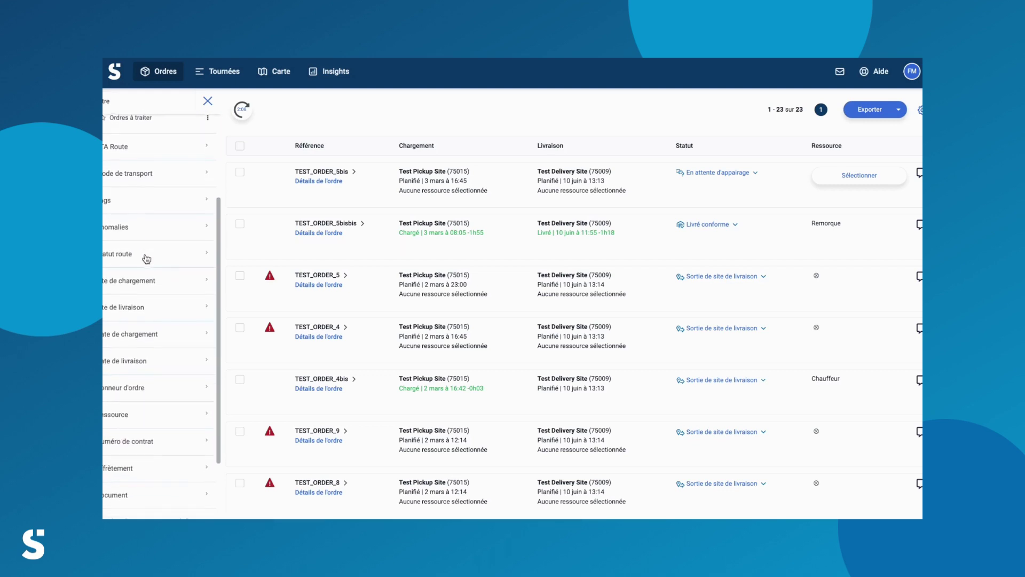
pyautogui.scroll(-1, 146, 254)
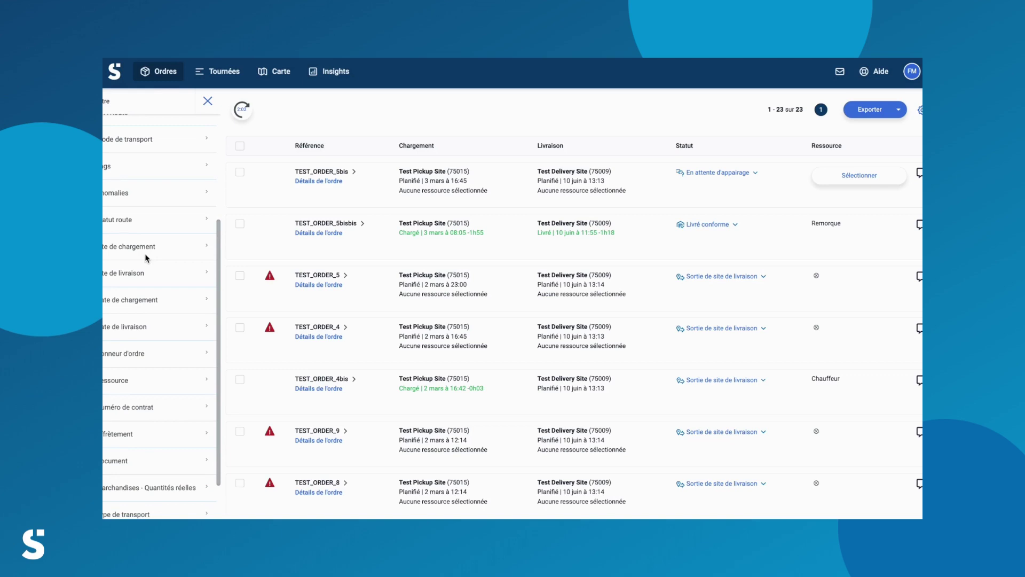
pyautogui.click(163, 310)
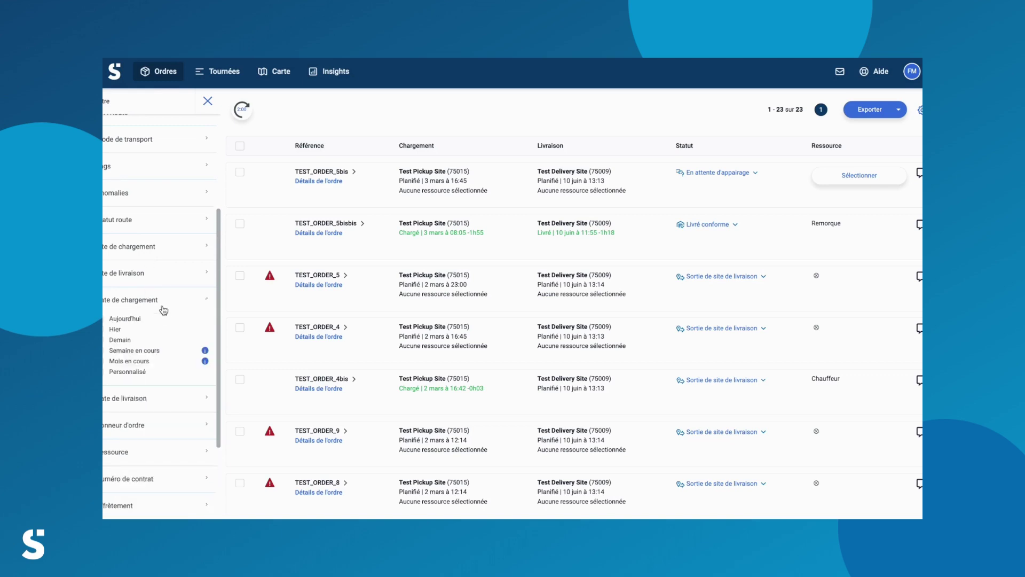
pyautogui.click(129, 320)
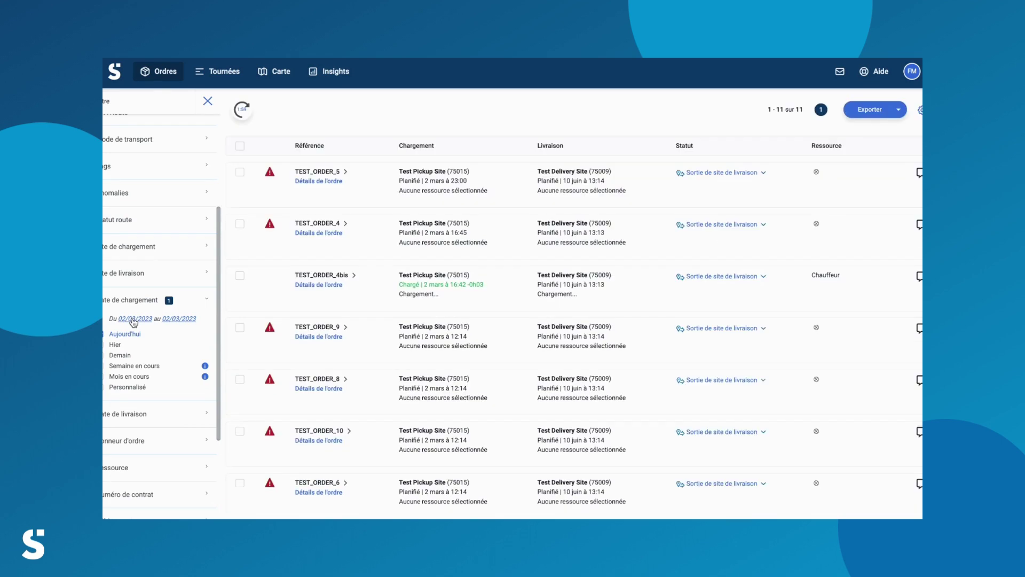
# Step: Save the current filter as a new favourite named "Commandes en chargement aujourd'hui"
pyautogui.scroll(-1, 168, 327)
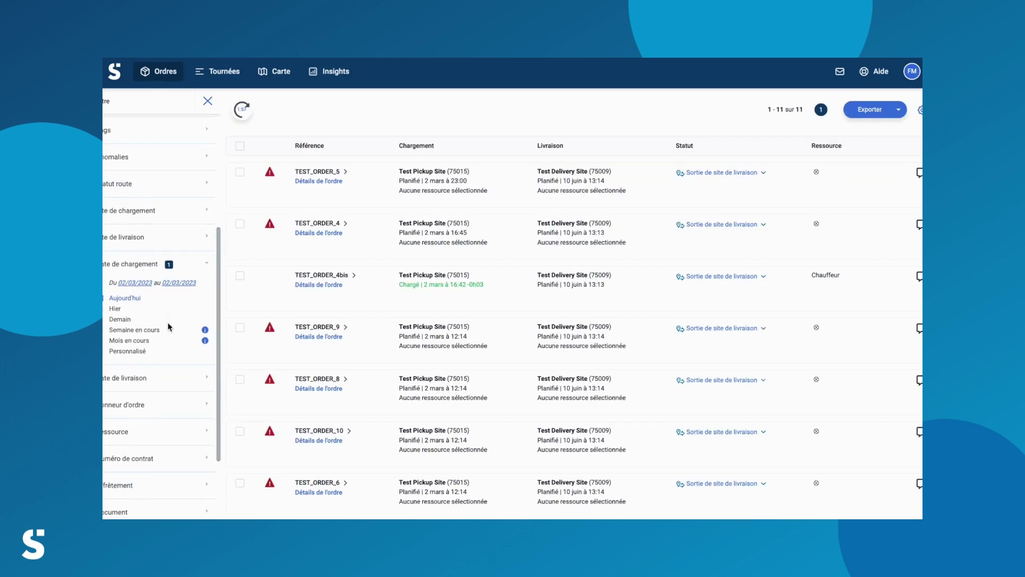
pyautogui.scroll(6, 170, 327)
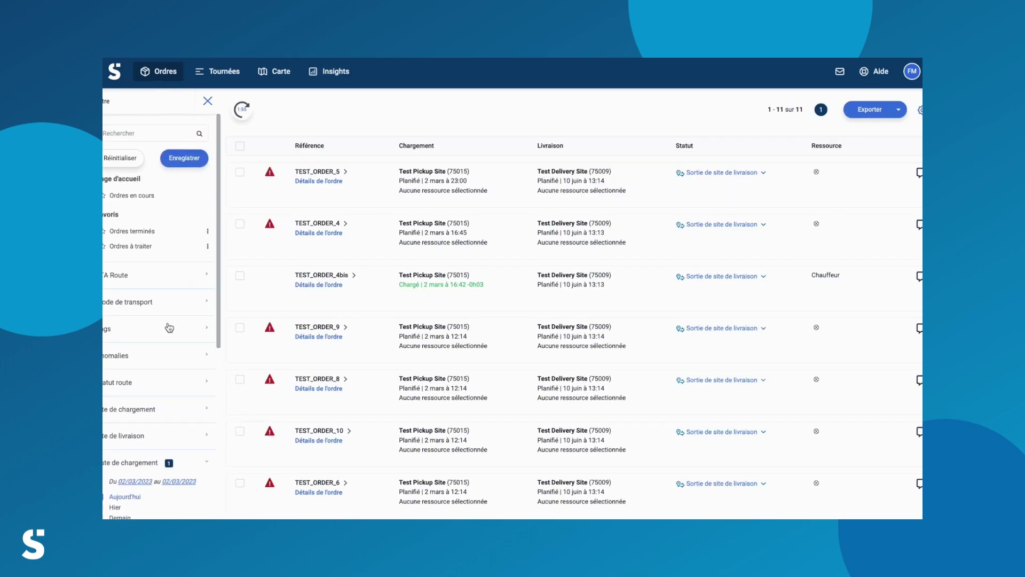
pyautogui.click(181, 160)
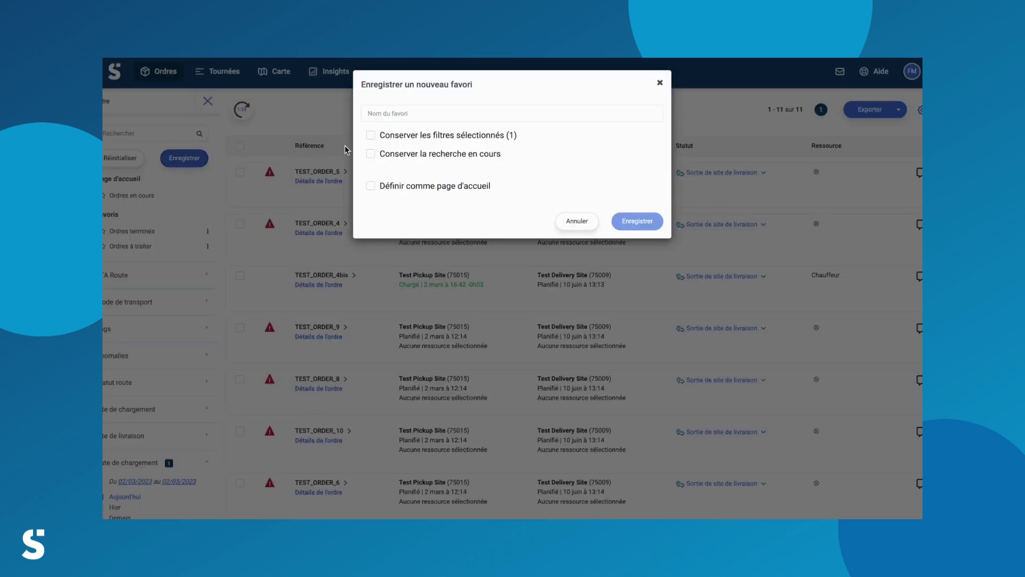
pyautogui.click(416, 117)
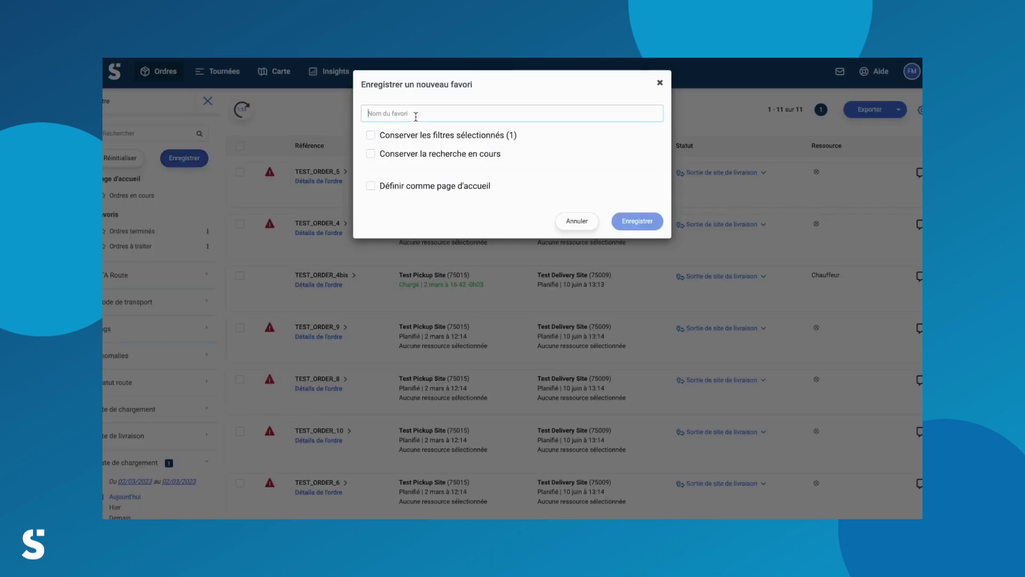
pyautogui.write('Commandes en chargemenbt')
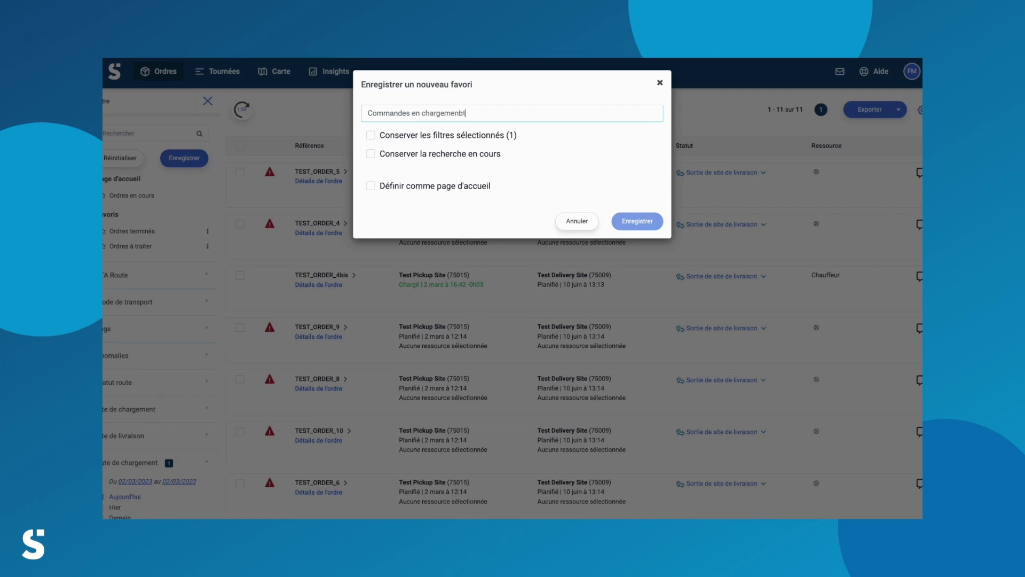
pyautogui.press('BackSpace')
pyautogui.press('BackSpace')
pyautogui.write('t')
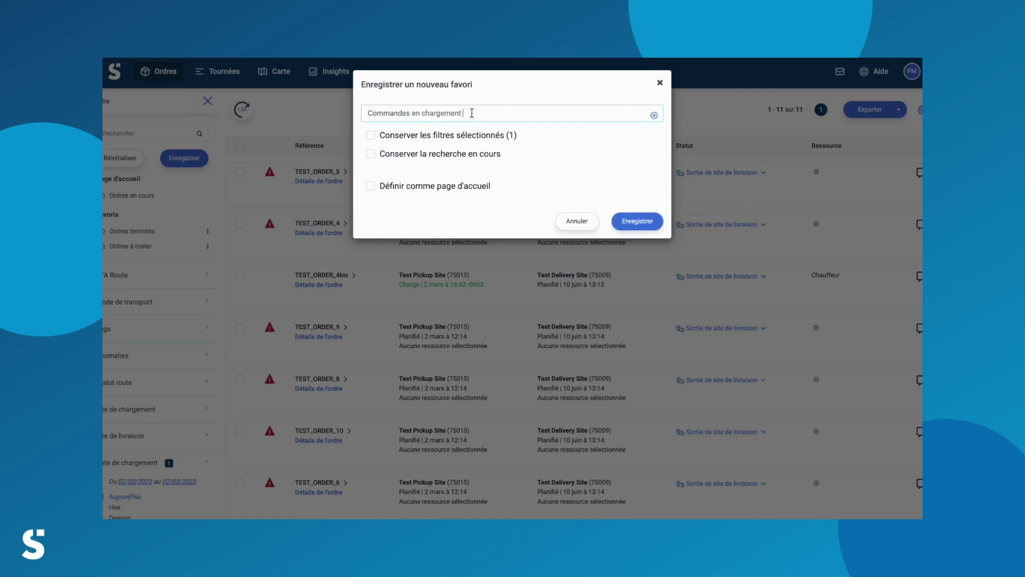
pyautogui.write(" aujourd'hui")
pyautogui.click(627, 218)
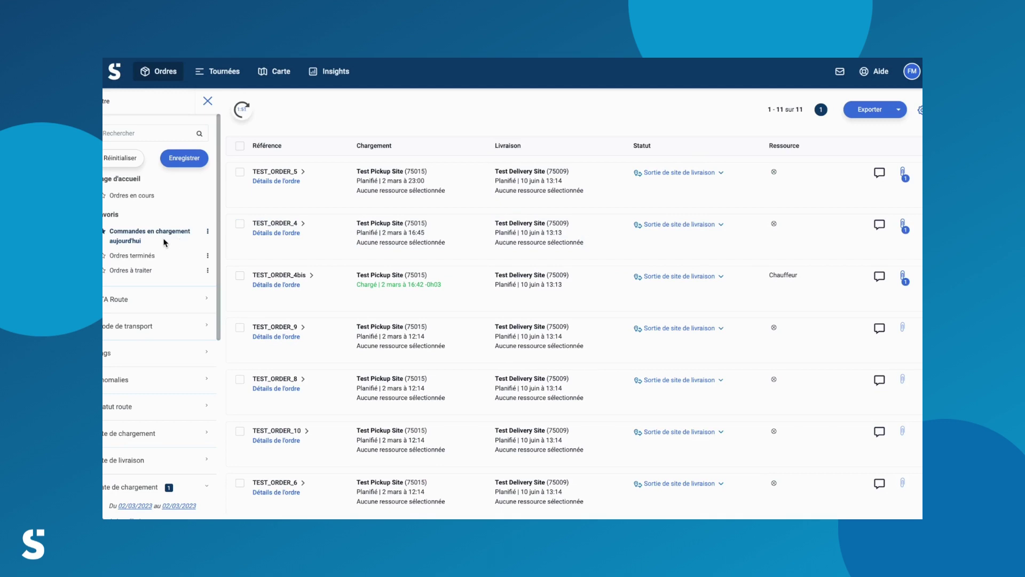
# Step: Check the management options of the favourite Commandes en chargement aujourd'hui and show the orders in progress
pyautogui.click(208, 233)
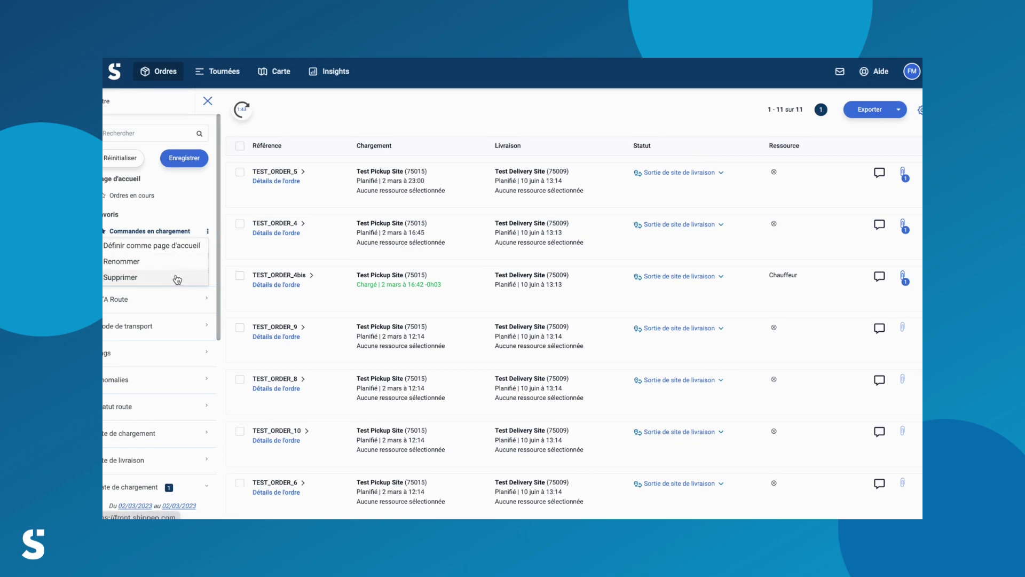
pyautogui.click(297, 128)
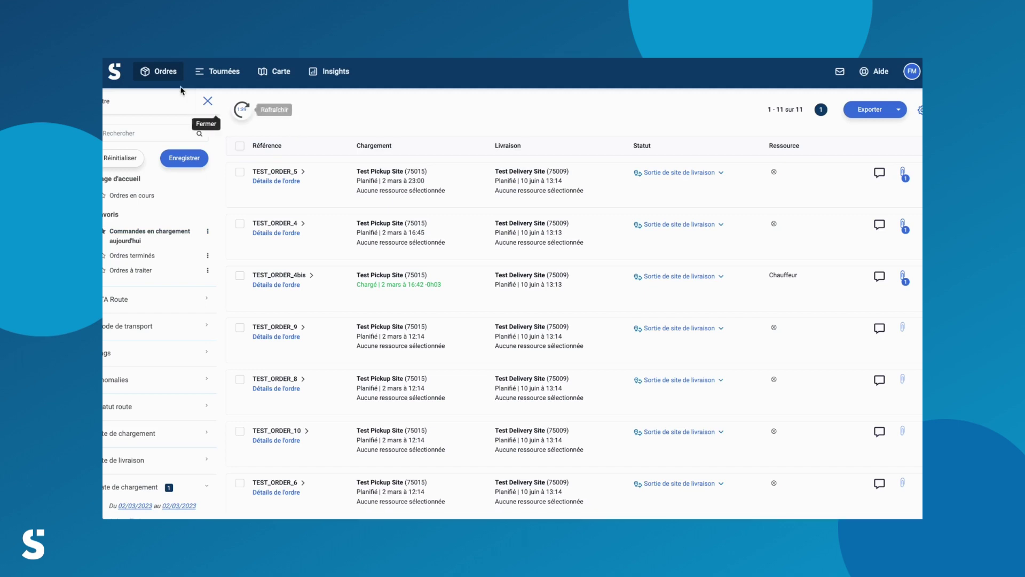
pyautogui.click(154, 74)
pyautogui.click(156, 98)
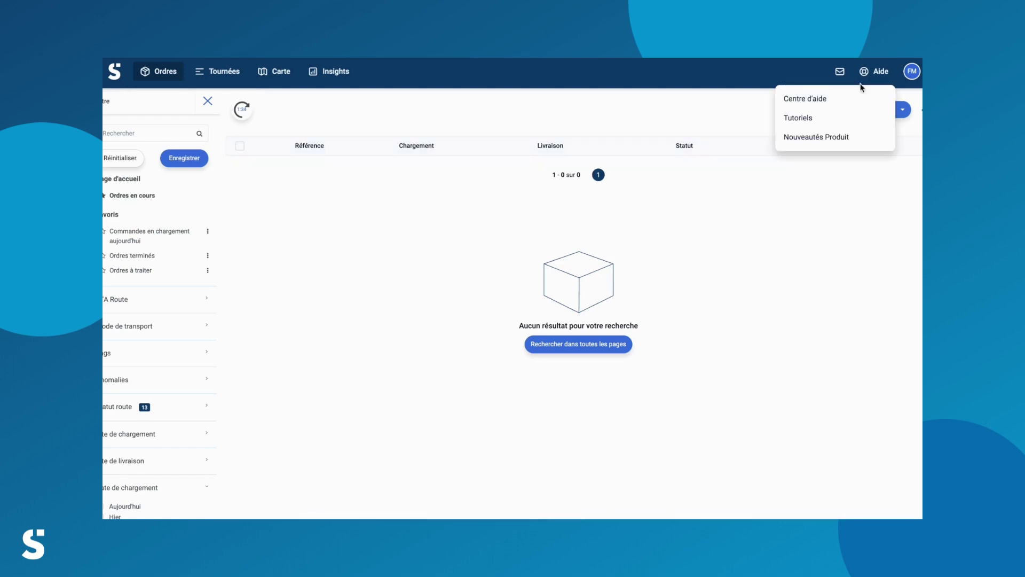
# Step: Open the Users section of the administration area and review the new user form, leaving it without saving
pyautogui.moveTo(912, 72)
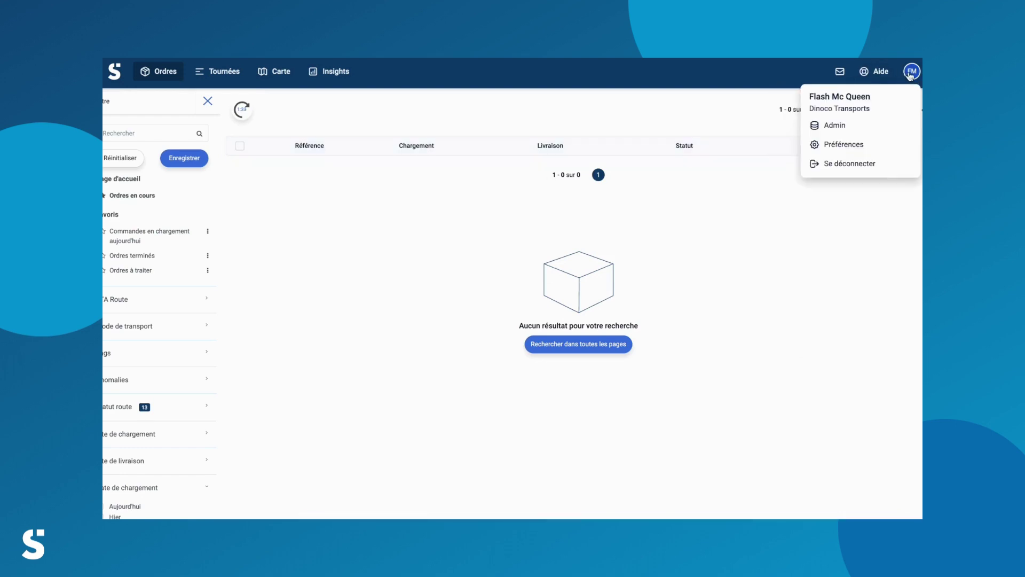
pyautogui.click(889, 125)
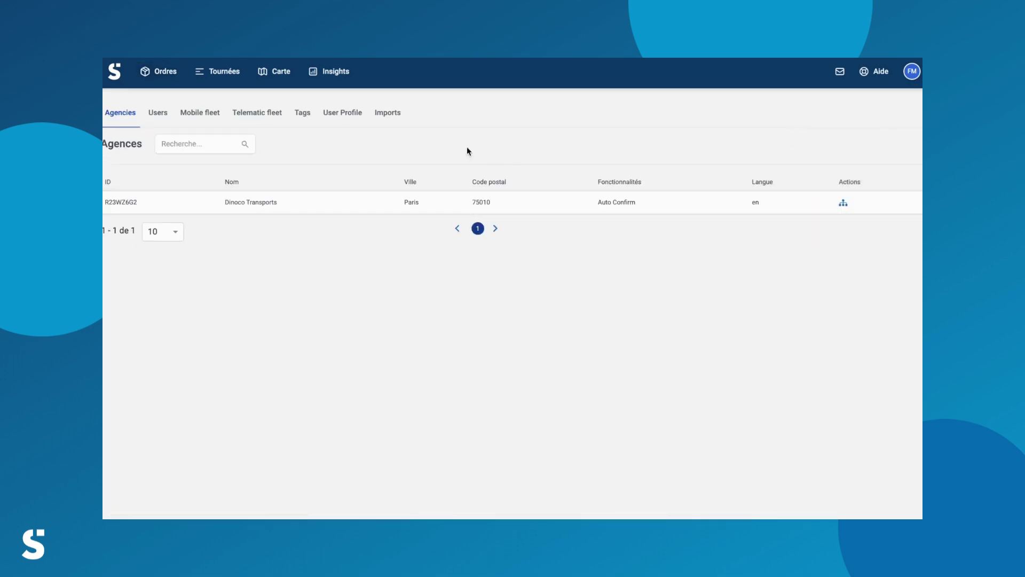
pyautogui.click(160, 116)
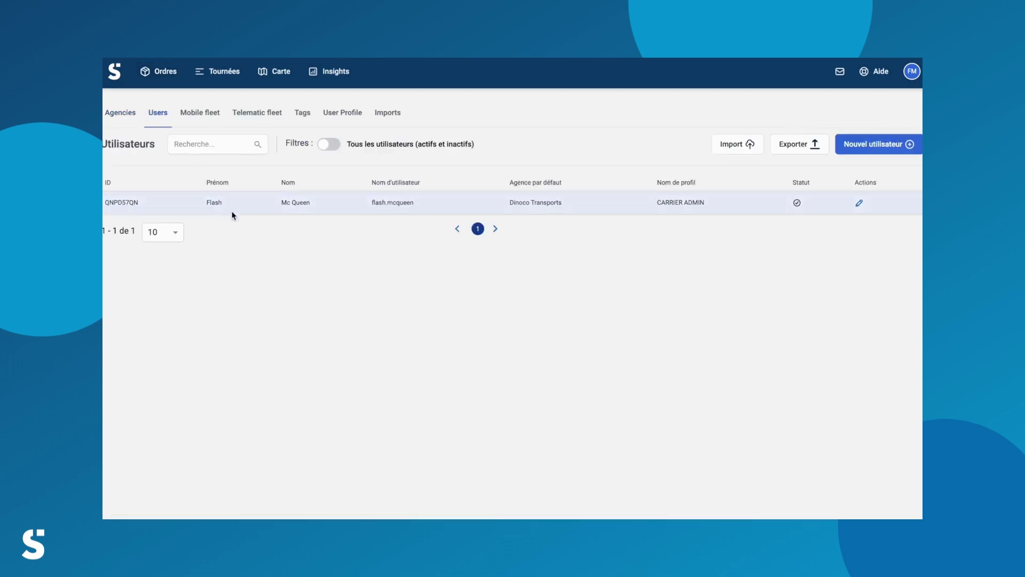
pyautogui.click(846, 147)
pyautogui.scroll(-3, 520, 247)
pyautogui.scroll(-5, 521, 247)
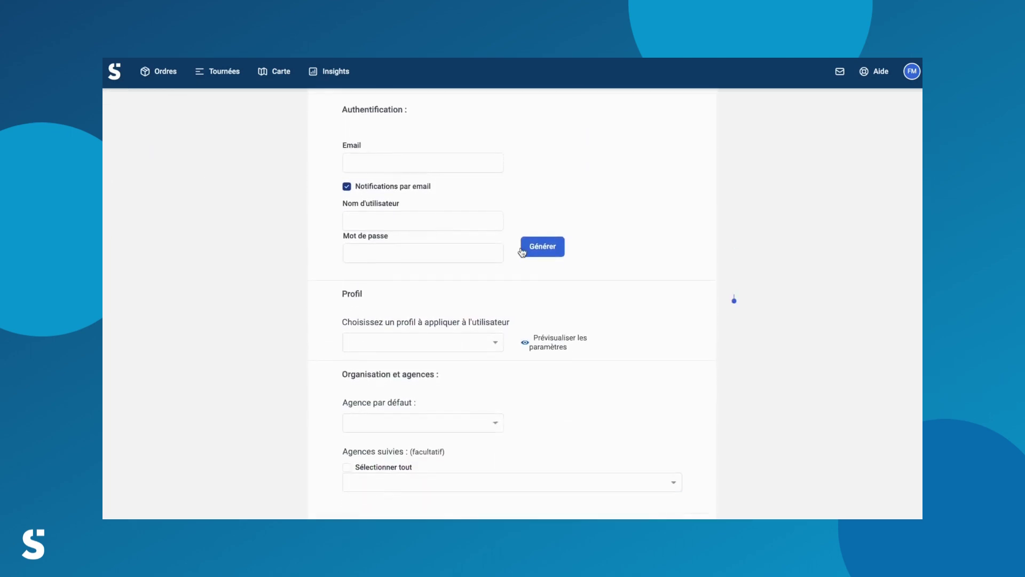
pyautogui.click(472, 474)
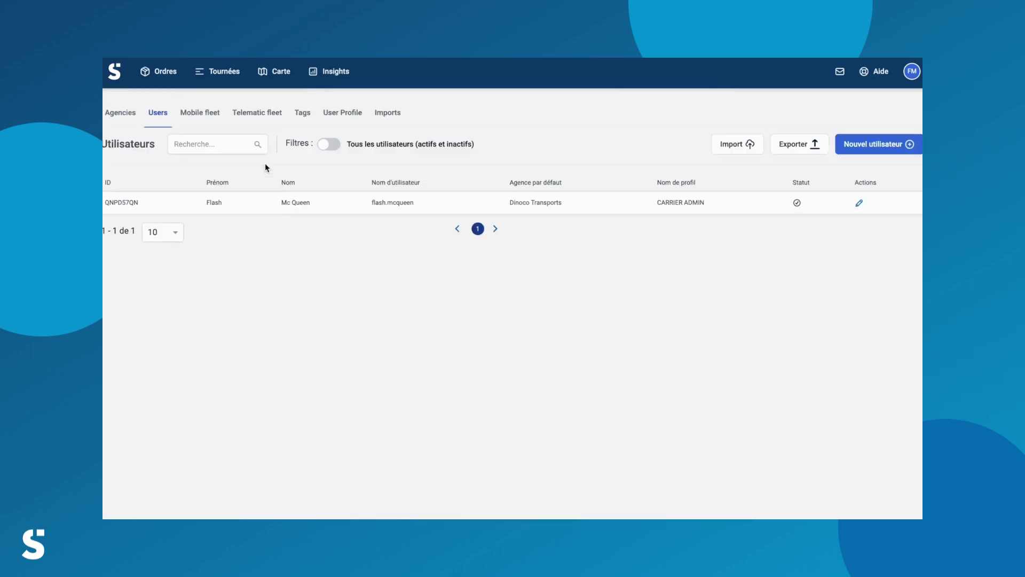
# Step: Show the Mobile fleet section and view its new resource form, cancelling it without entering anything
pyautogui.click(207, 115)
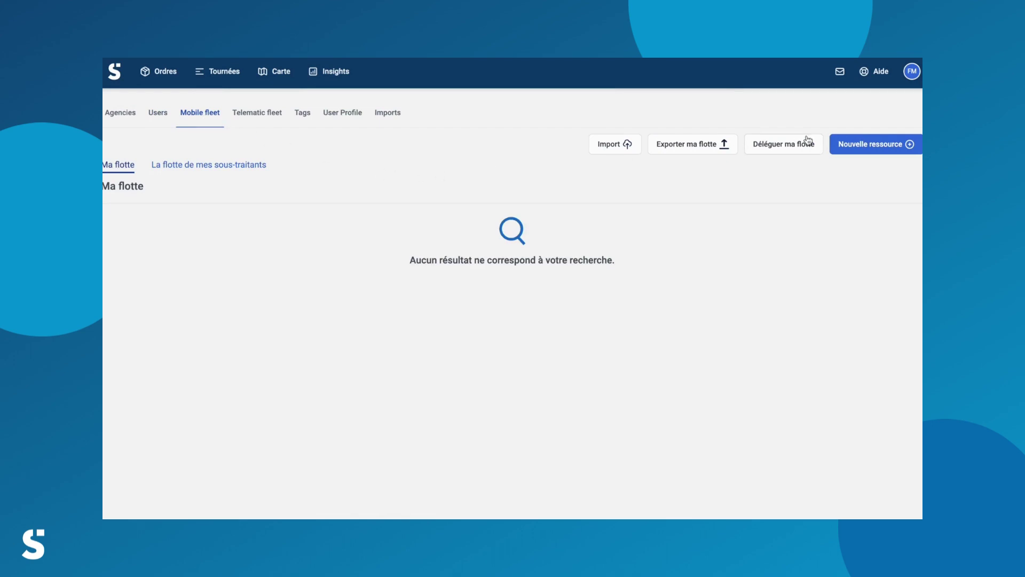
pyautogui.click(846, 146)
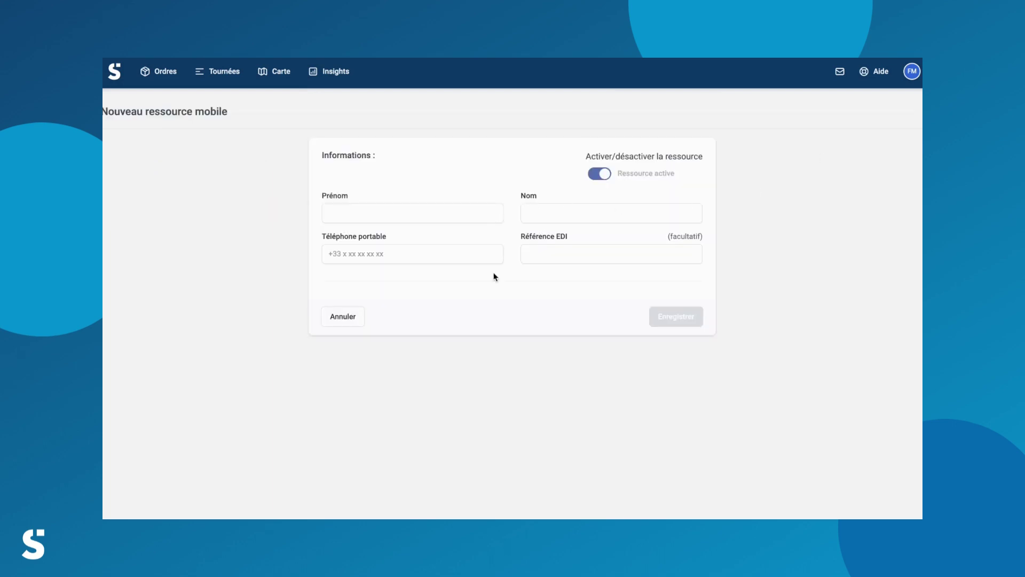
pyautogui.click(353, 318)
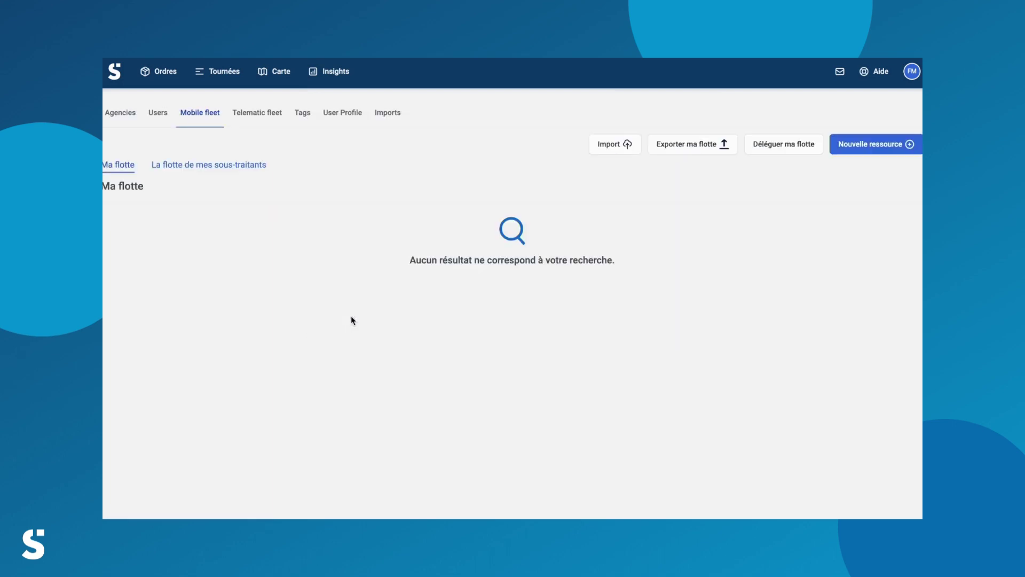
# Step: Show the Telematic fleet section and view its new telematic resource form, cancelling it without entering anything
pyautogui.click(265, 121)
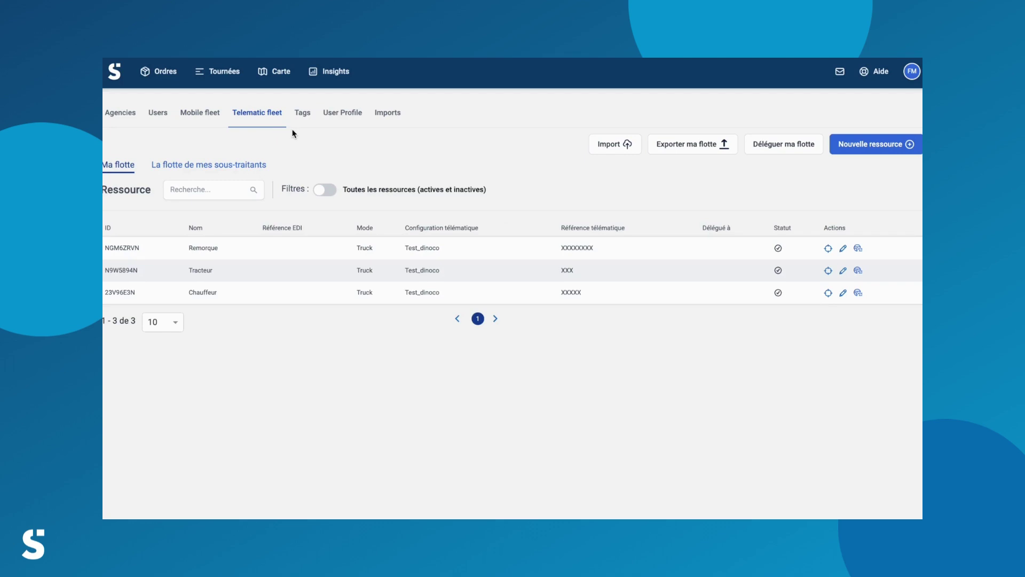
pyautogui.click(852, 144)
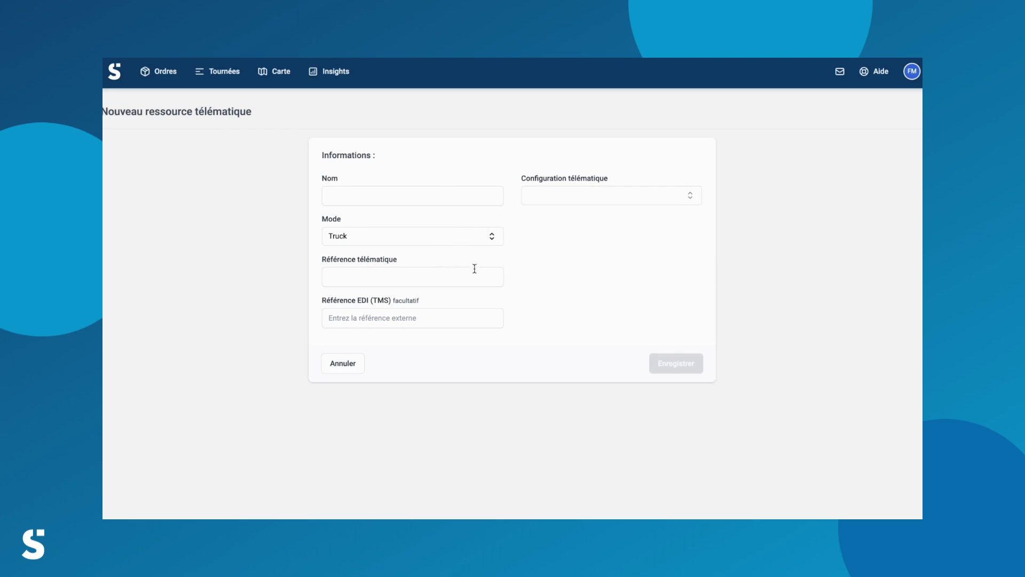
pyautogui.click(359, 366)
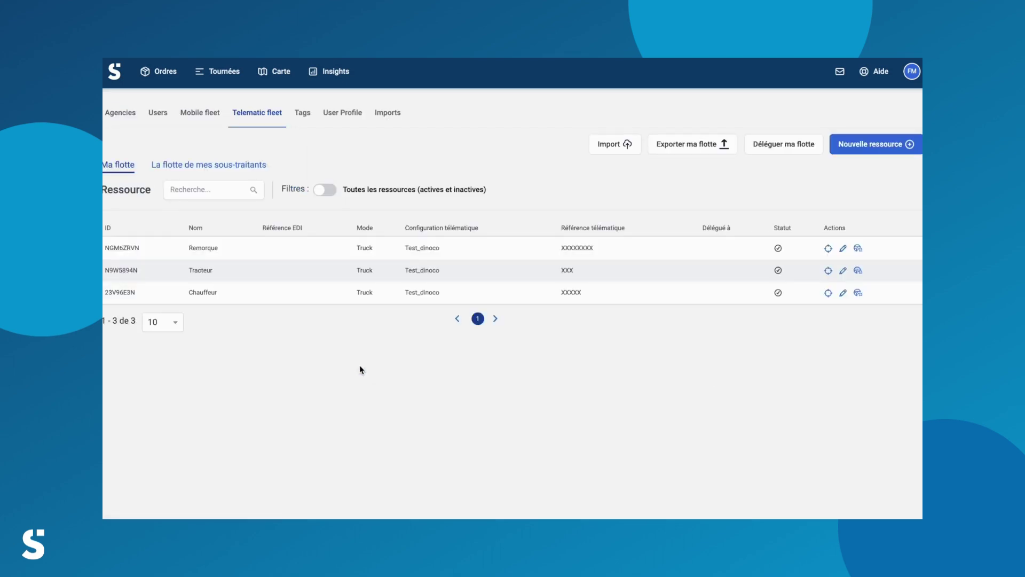
# Step: Open the account's notification preferences and review the available My Fleet email alerts on statuses, order events and delays
pyautogui.click(879, 71)
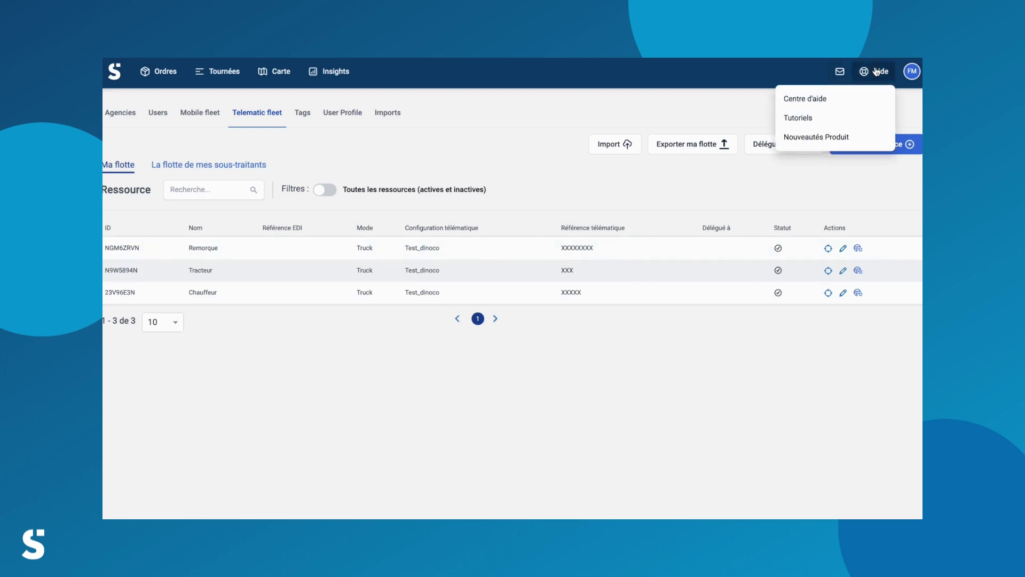
pyautogui.click(911, 72)
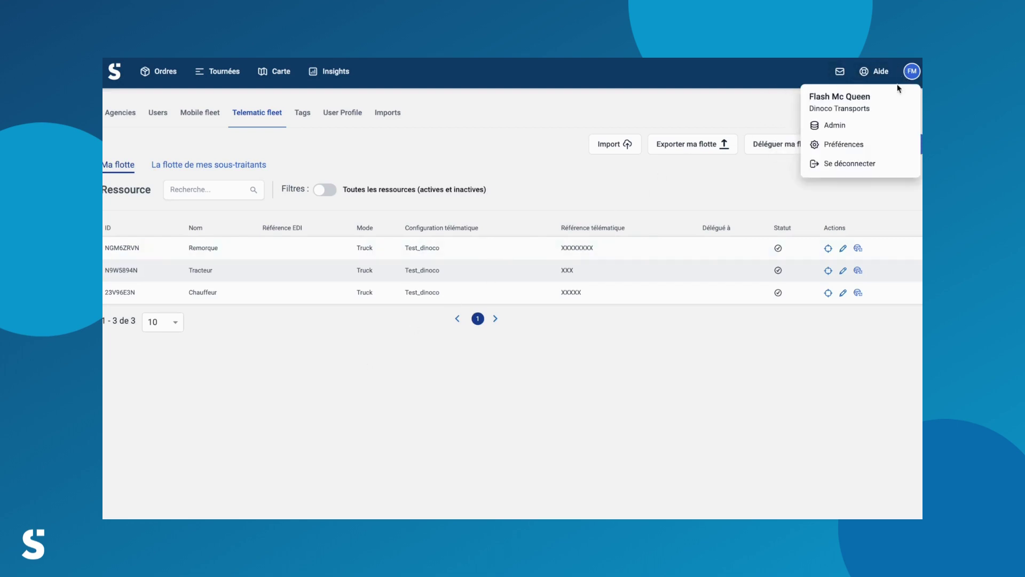
pyautogui.click(874, 143)
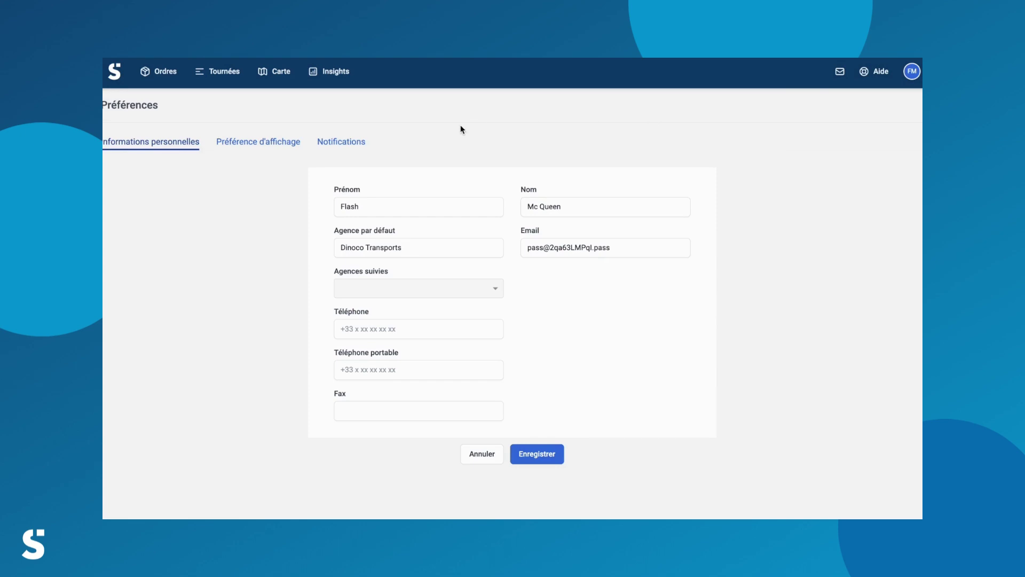
pyautogui.click(356, 143)
pyautogui.scroll(-5, 604, 300)
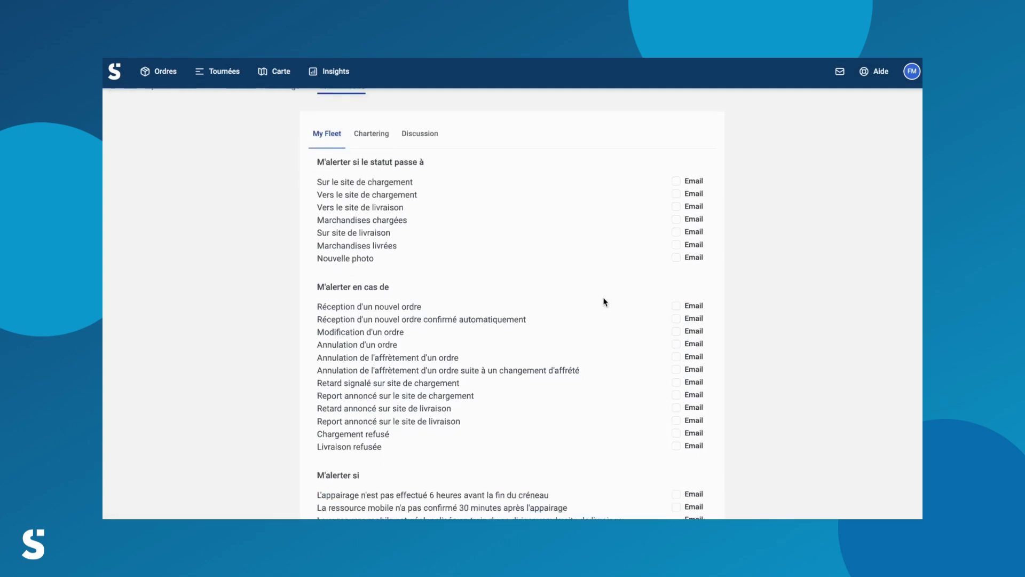
pyautogui.scroll(-3, 604, 300)
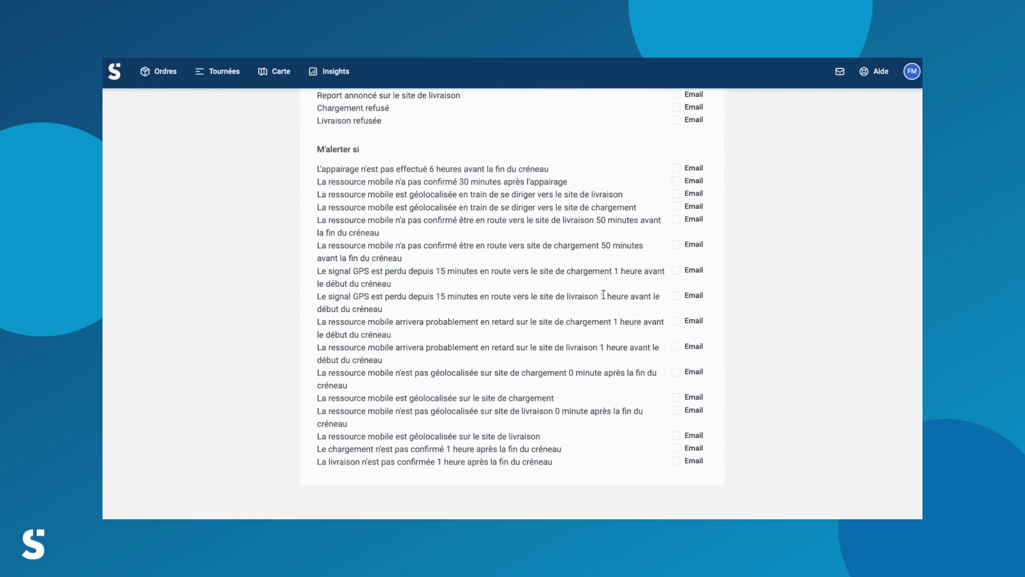
pyautogui.scroll(3, 604, 297)
pyautogui.scroll(4, 603, 294)
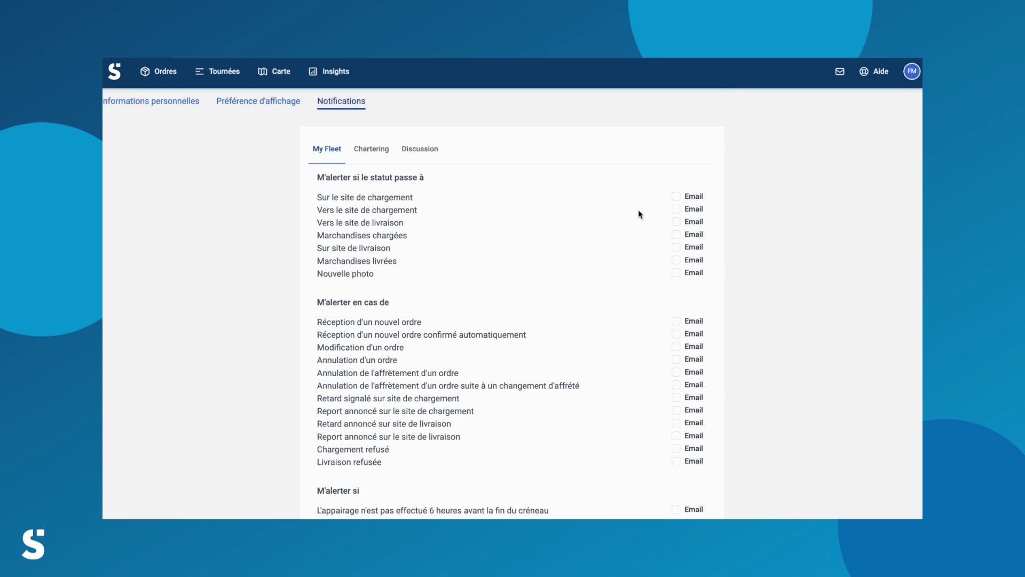
pyautogui.scroll(-6, 639, 213)
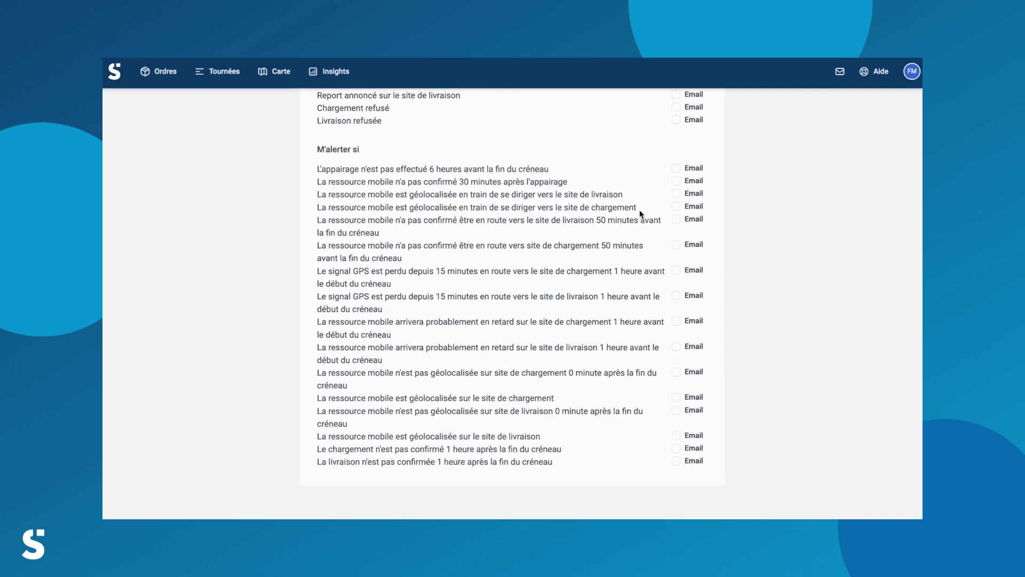
# Step: Leave the preferences and return to the orders page
pyautogui.click(164, 78)
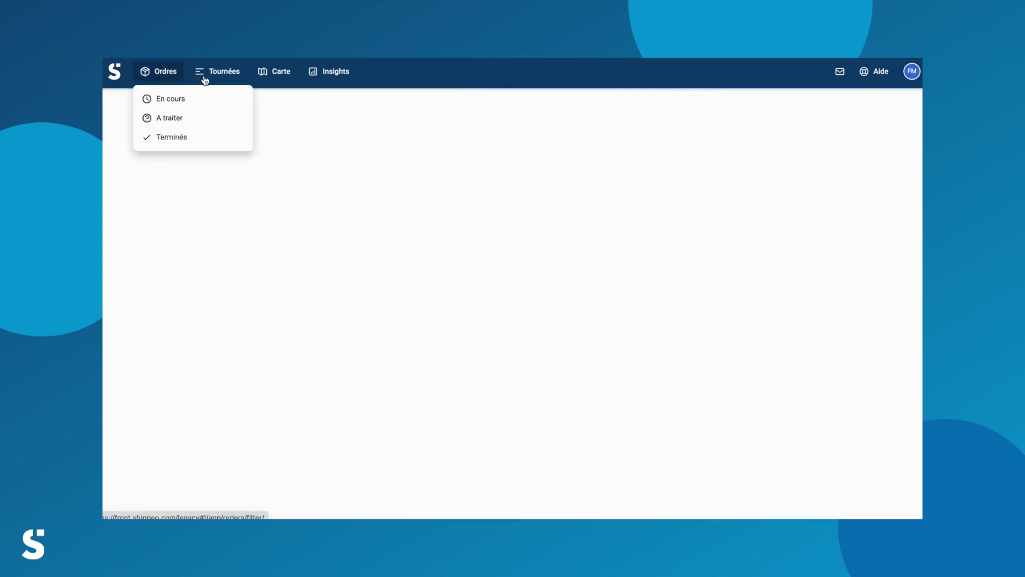